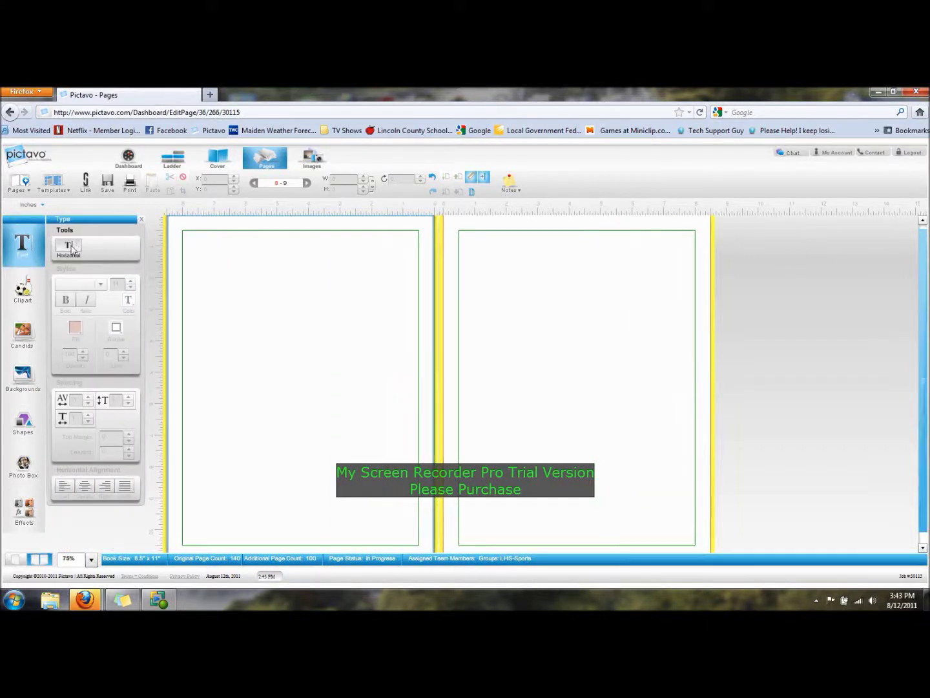
# Draw a horizontal text box across the top of the left page reading 'Headline'
pyautogui.click(77, 249)
pyautogui.moveTo(188, 235); pyautogui.dragTo(419, 289)
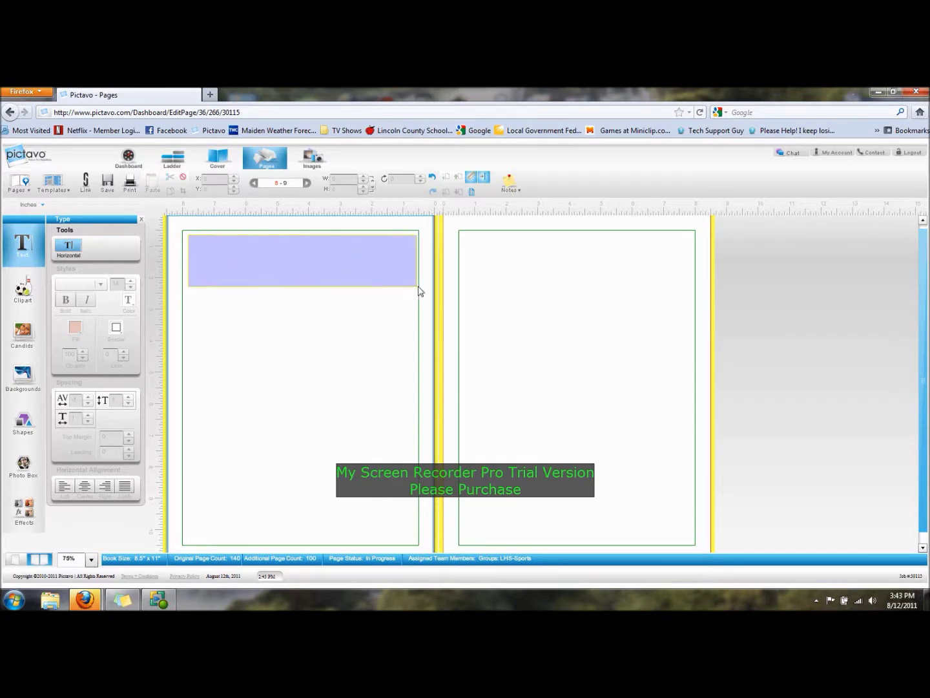
pyautogui.moveTo(419, 290); pyautogui.dragTo(417, 289)
pyautogui.write('Heading')
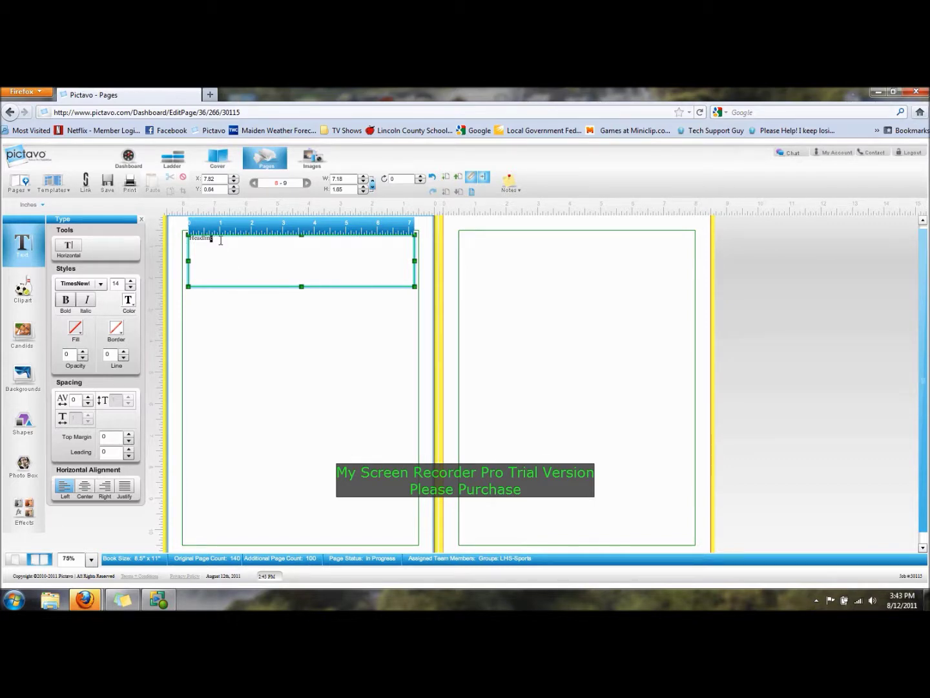
pyautogui.moveTo(221, 241); pyautogui.dragTo(191, 241)
pyautogui.click(225, 243)
pyautogui.click(280, 333)
pyautogui.click(113, 249)
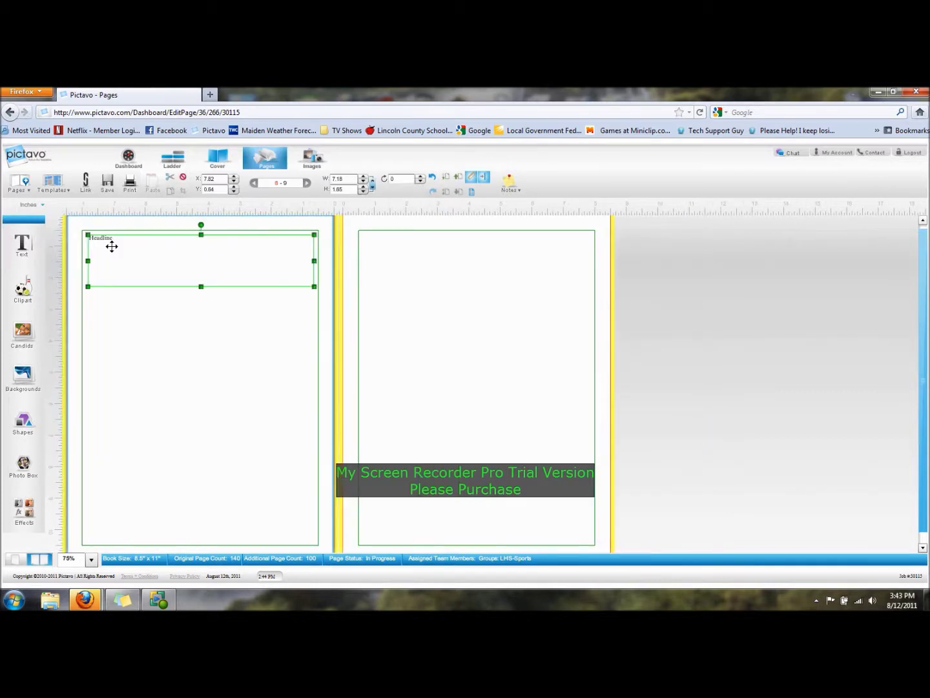
# Set the headline font to Zebrawood and raise its size to 80
pyautogui.click(35, 248)
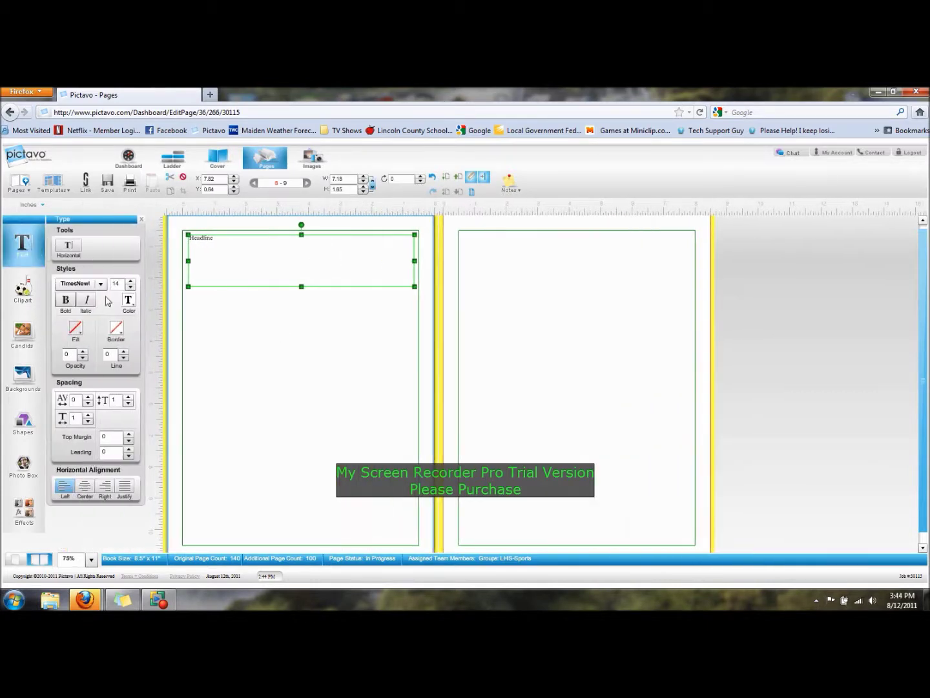
pyautogui.click(101, 284)
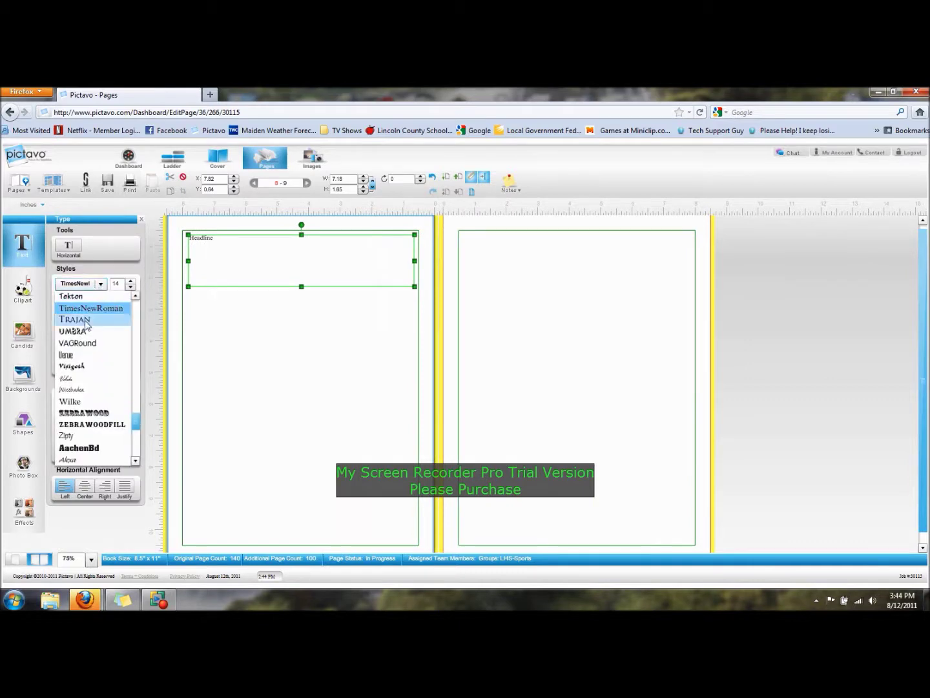
pyautogui.click(80, 416)
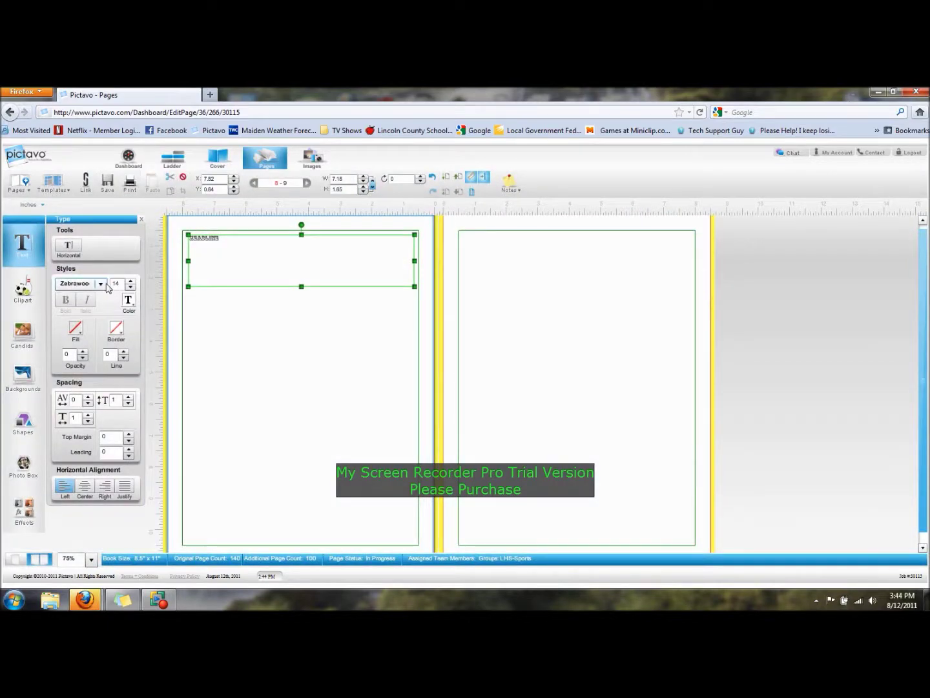
pyautogui.click(131, 280)
pyautogui.click(131, 280)
pyautogui.click(132, 281)
pyautogui.click(132, 281)
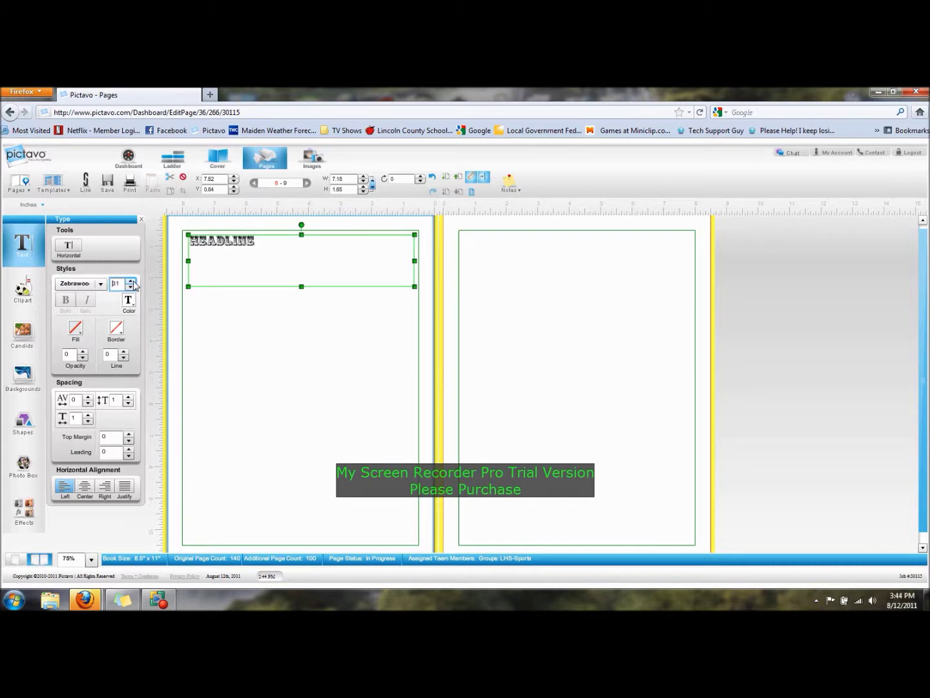
pyautogui.click(132, 282)
pyautogui.click(132, 281)
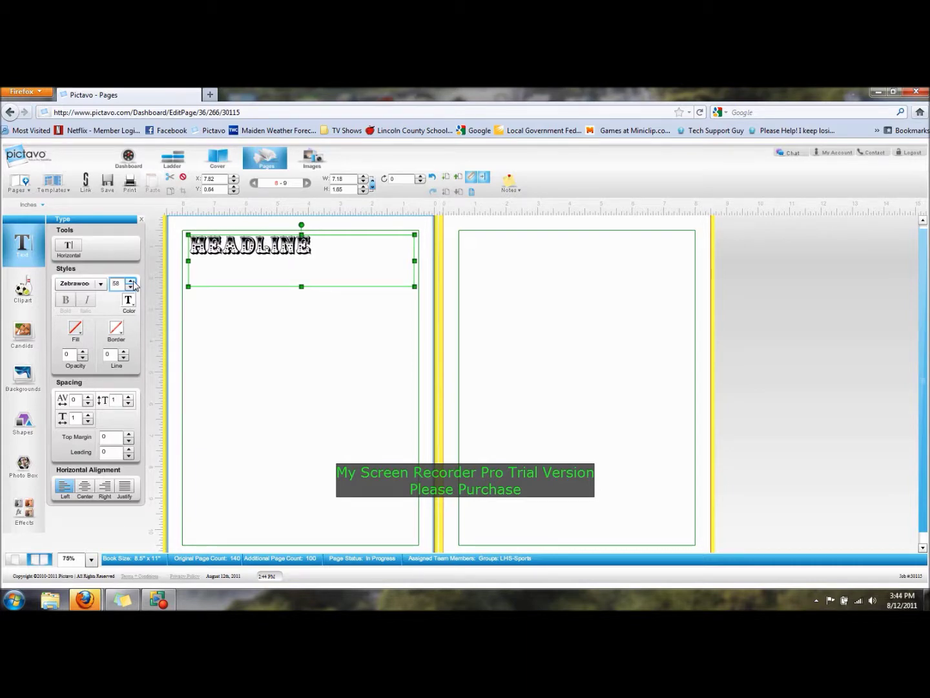
pyautogui.click(132, 281)
pyautogui.click(132, 281)
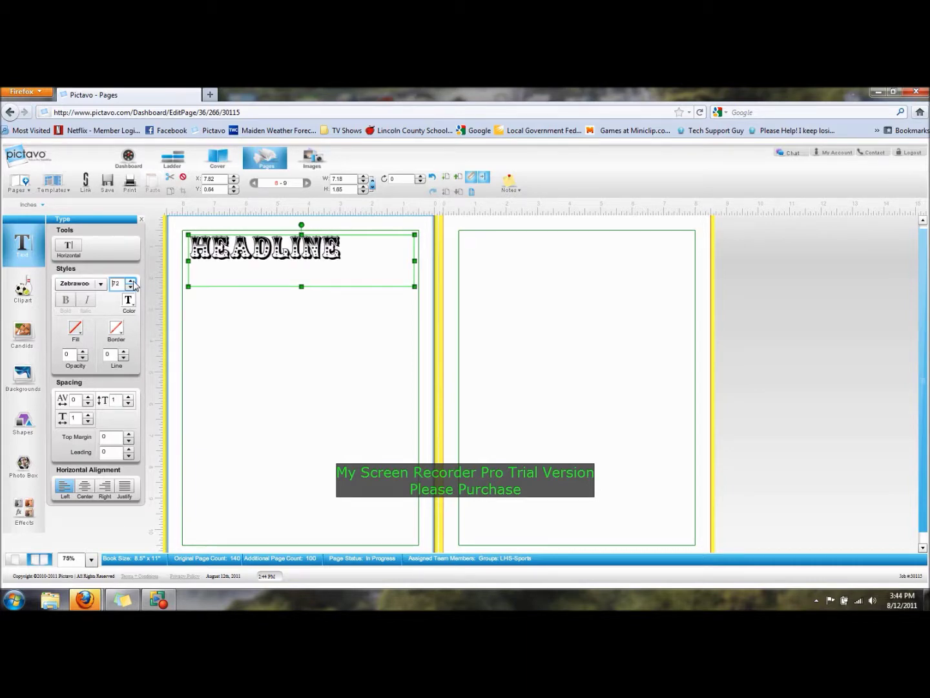
pyautogui.click(132, 280)
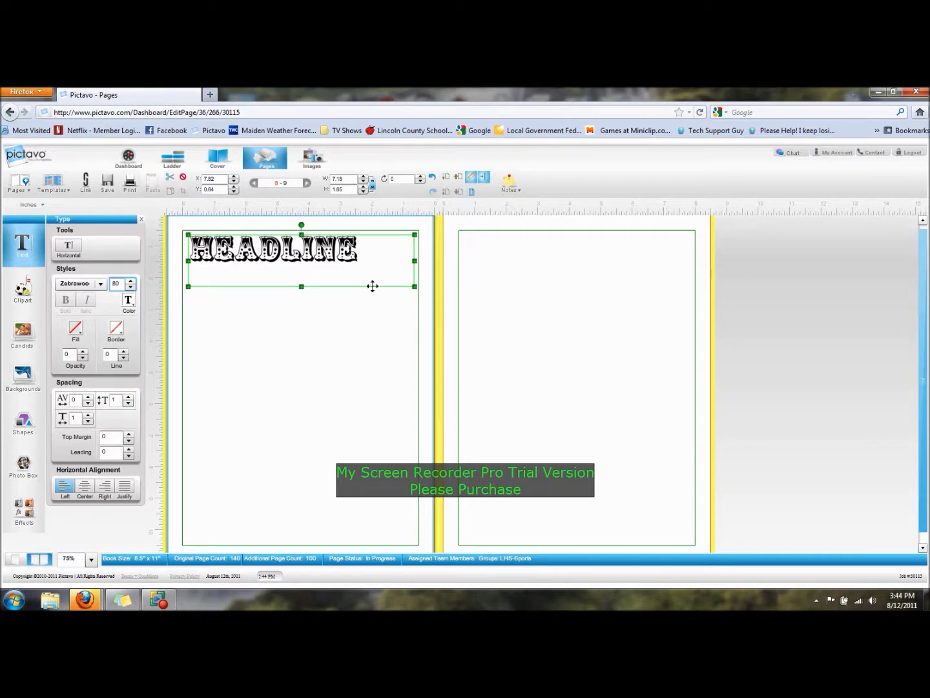
# Change the letters LINE in the headline to the ZEBRAWOODFILL font
pyautogui.doubleClick(306, 264)
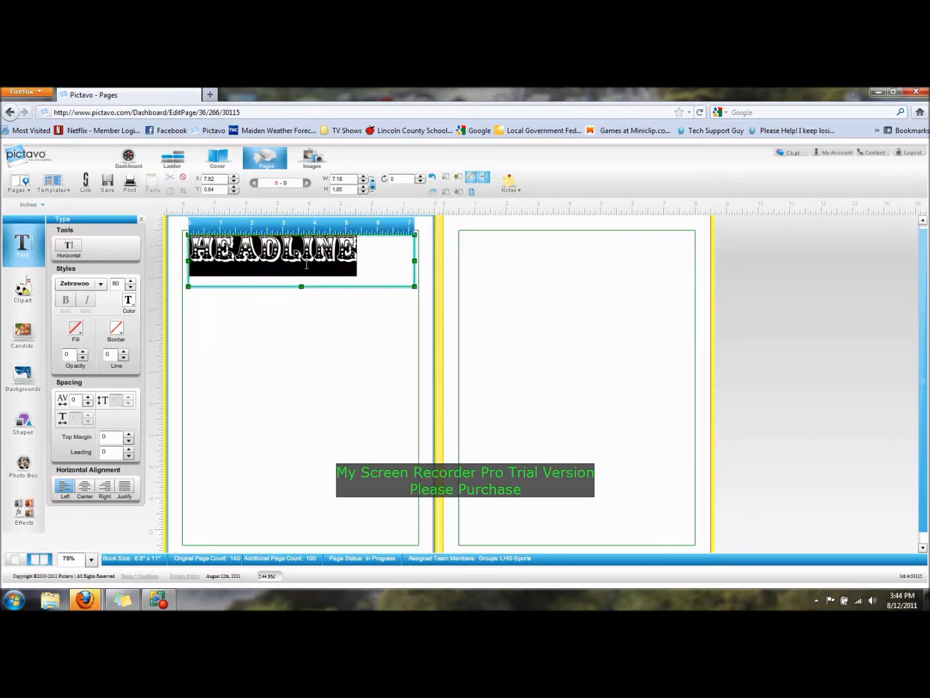
pyautogui.moveTo(279, 261); pyautogui.dragTo(374, 260)
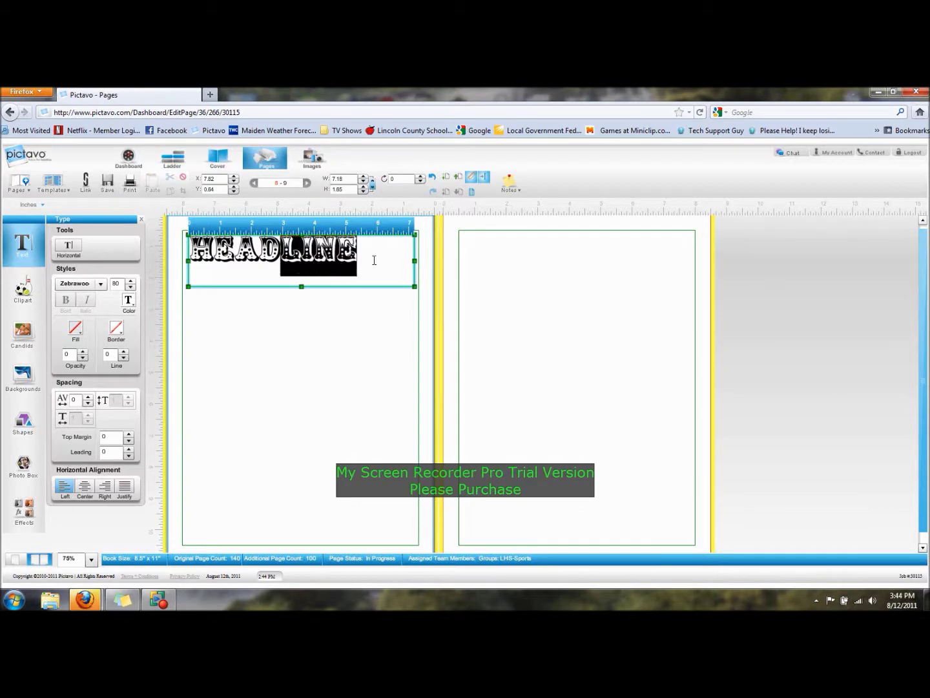
pyautogui.click(100, 283)
pyautogui.click(84, 319)
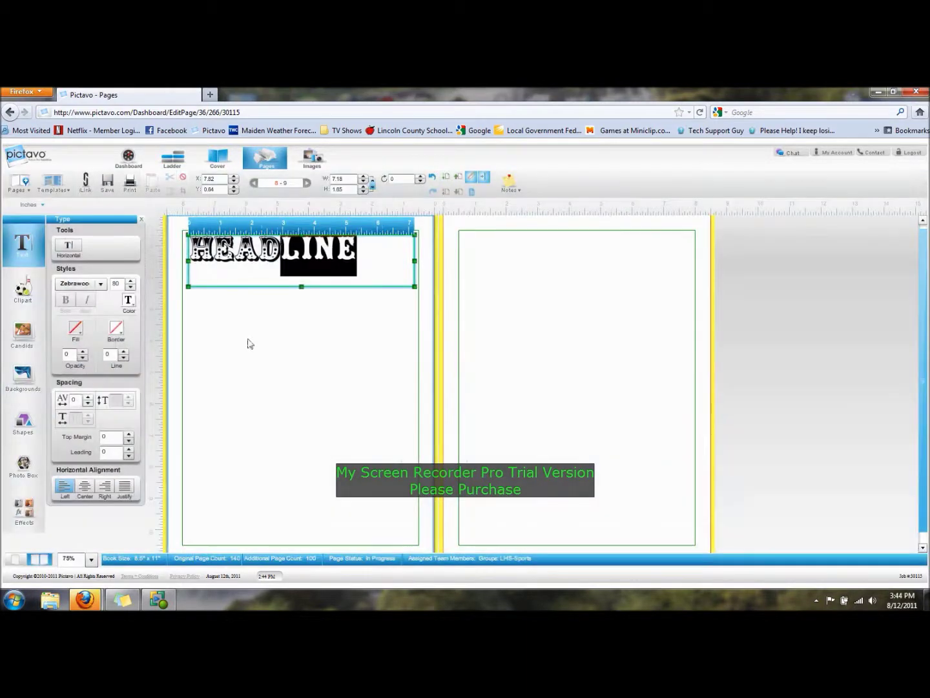
pyautogui.click(248, 343)
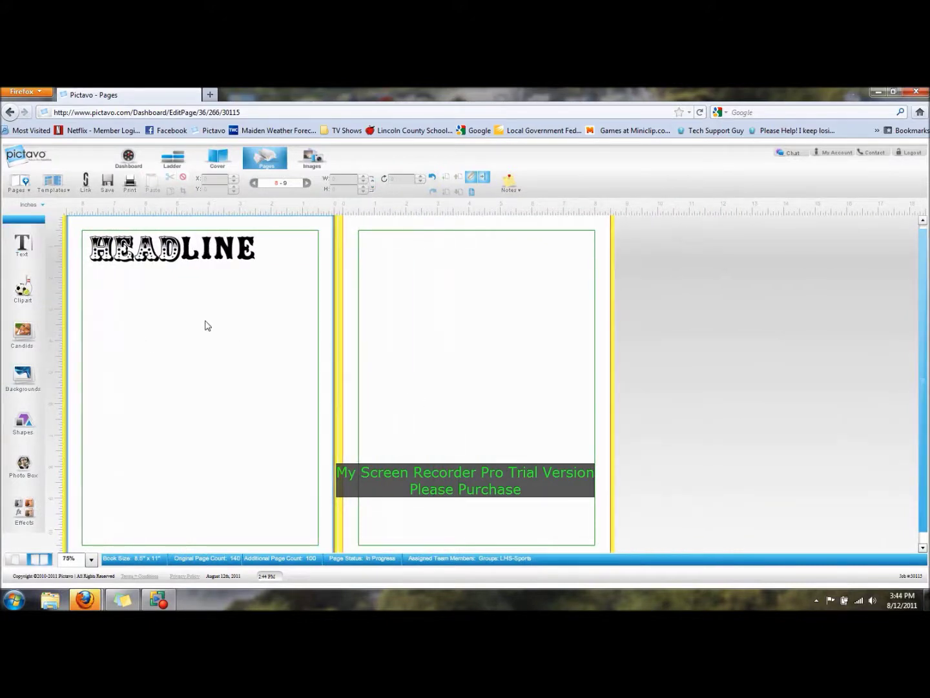
# Nudge the headline box, widen its letter tracking, and test then reset horizontal scale
pyautogui.click(23, 246)
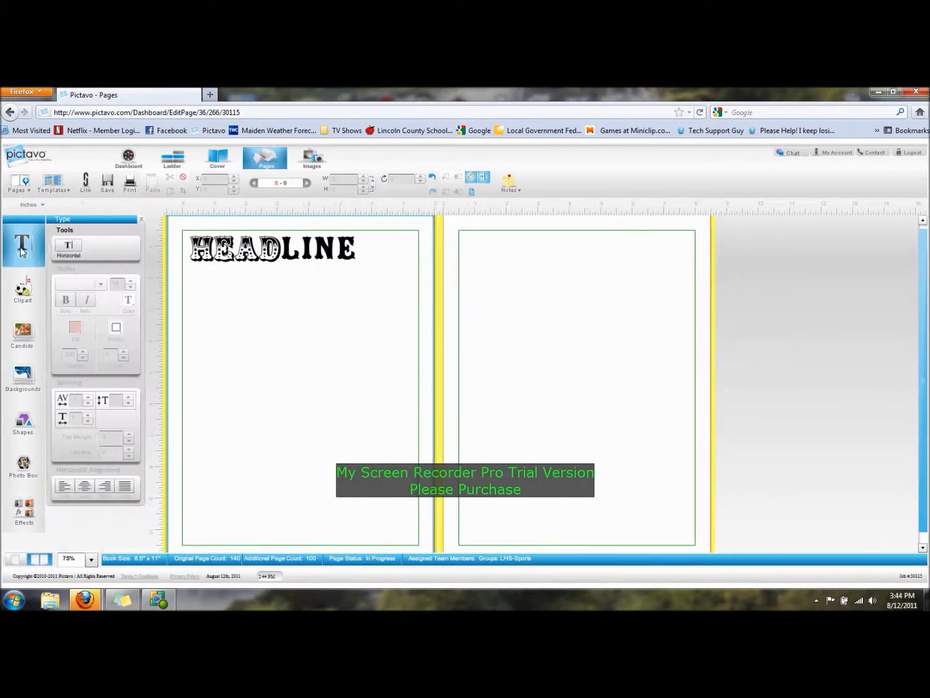
pyautogui.moveTo(280, 258)
pyautogui.mouseDown()
pyautogui.moveTo(138, 374)
pyautogui.moveTo(282, 264)
pyautogui.mouseUp()
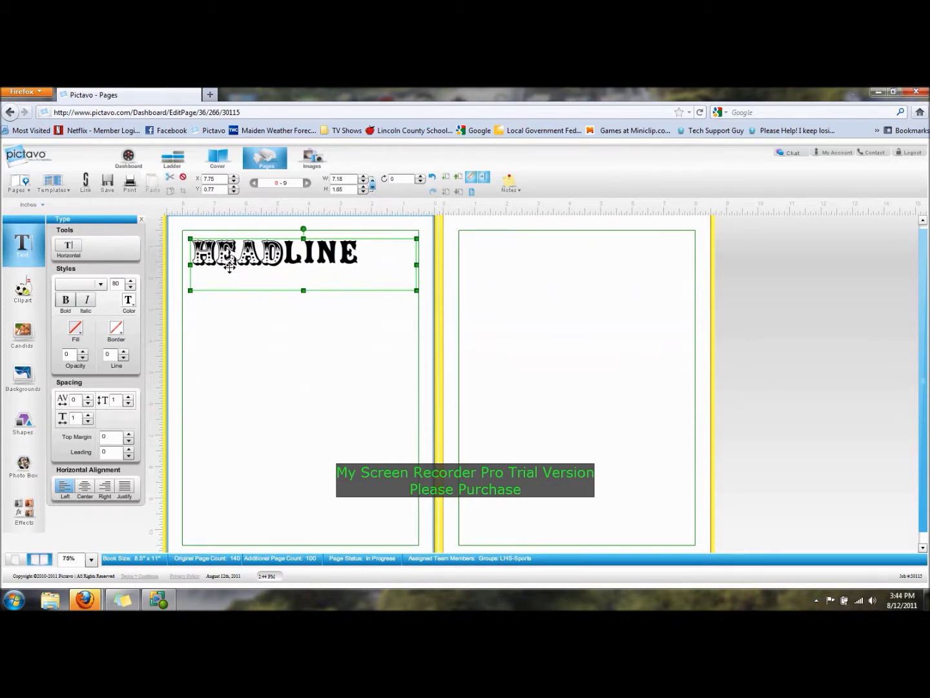
pyautogui.click(88, 397)
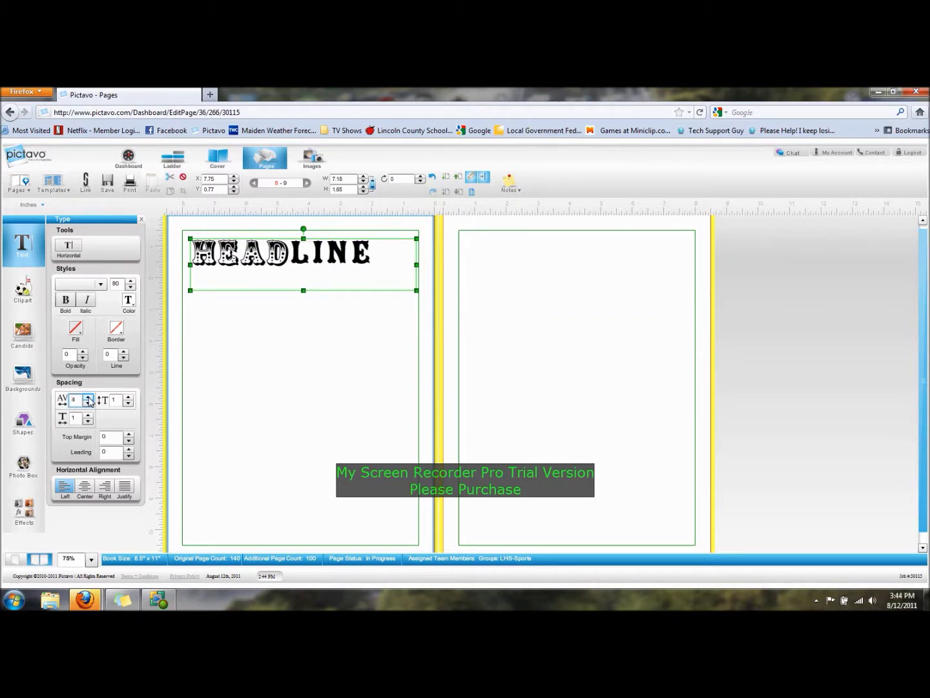
pyautogui.click(88, 397)
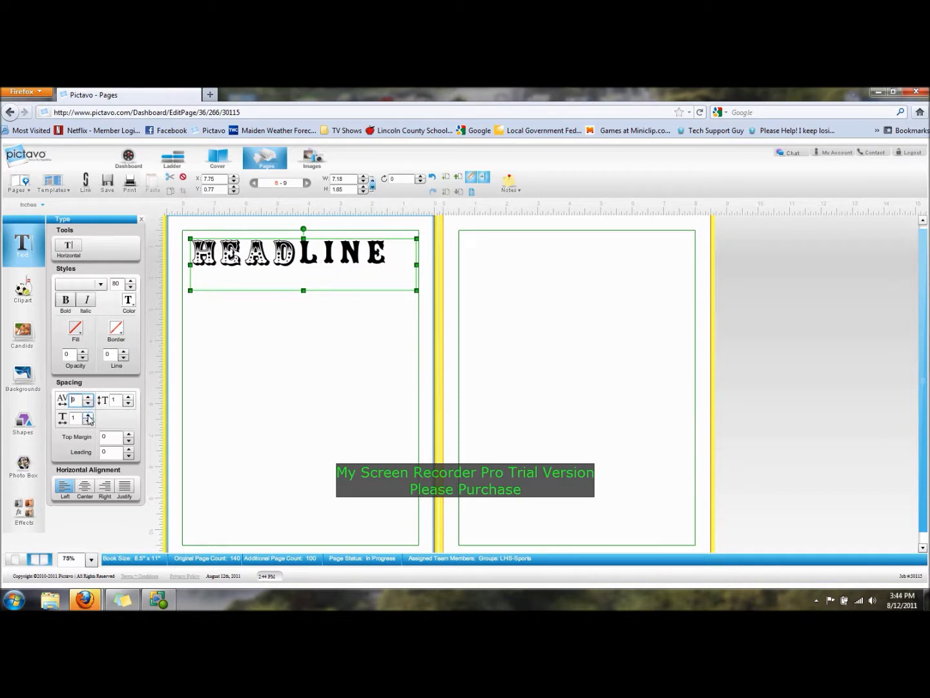
pyautogui.click(88, 415)
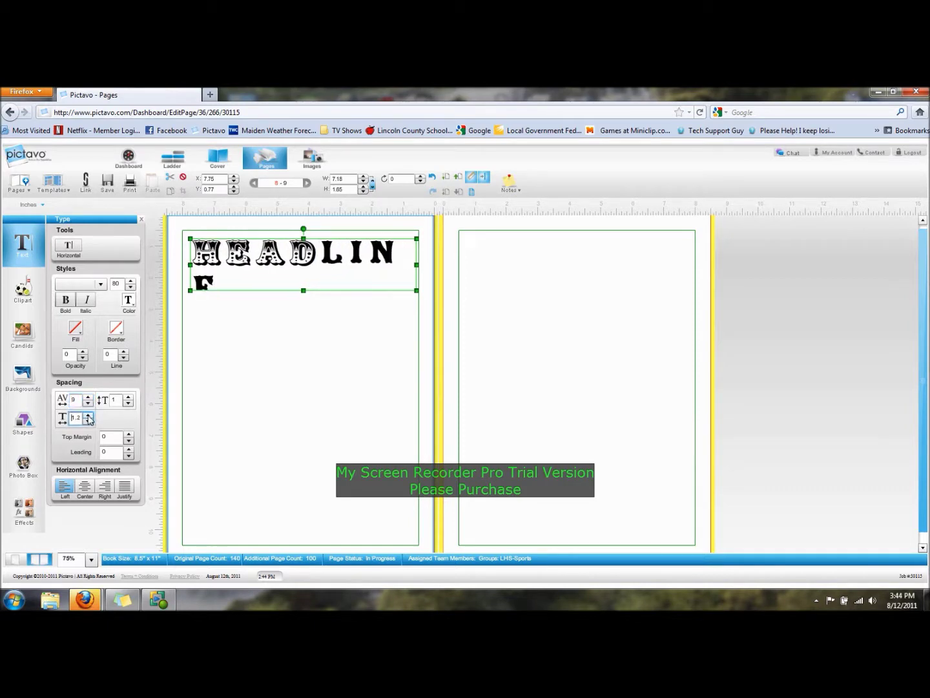
pyautogui.click(88, 421)
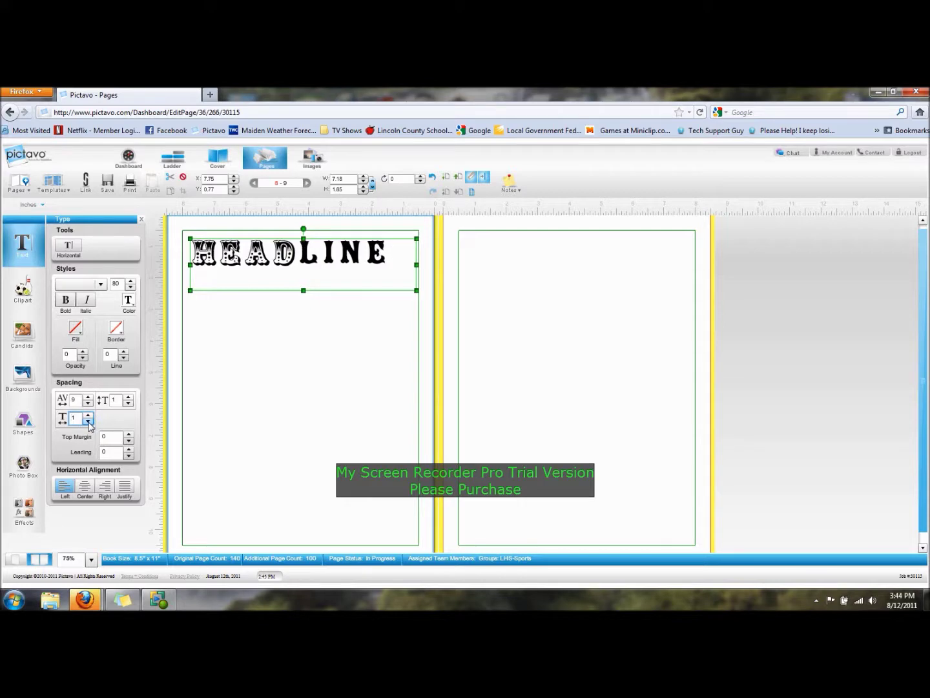
# Test taller vertical scaling, reset it to 1, and reselect the headline box
pyautogui.click(131, 398)
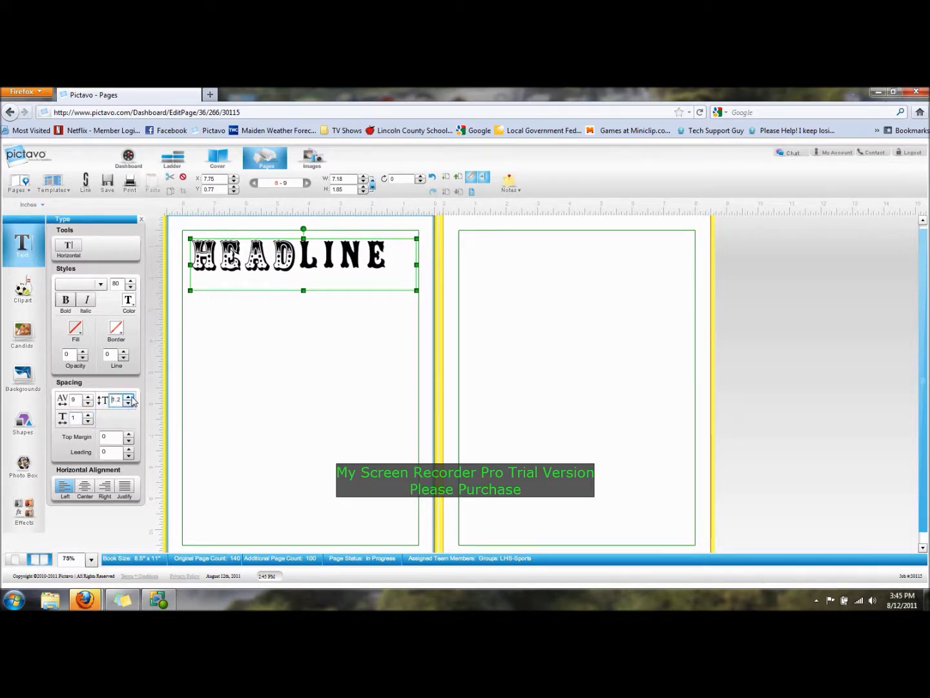
pyautogui.click(130, 397)
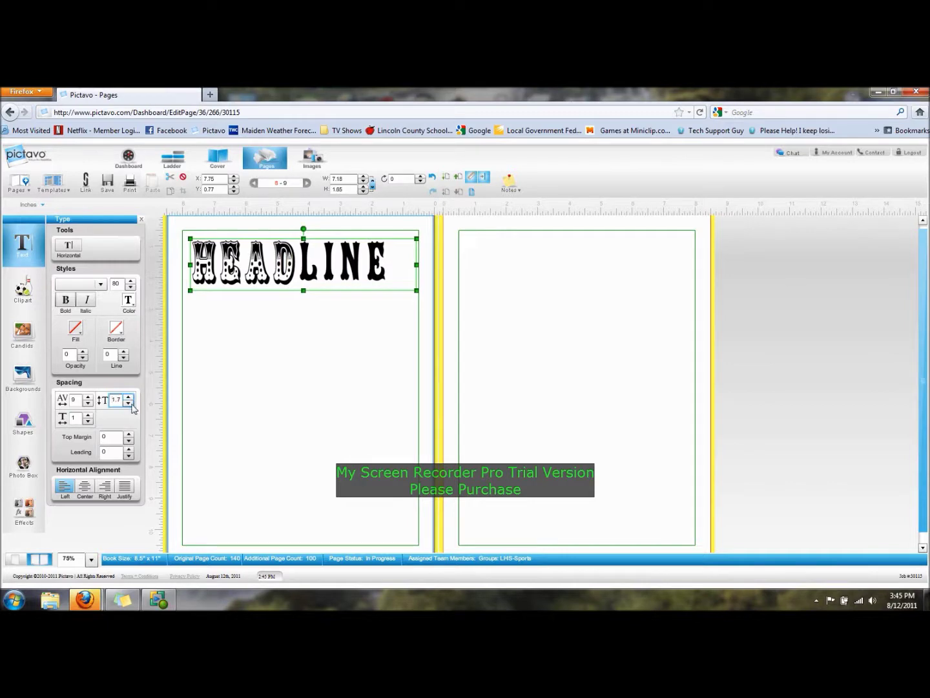
pyautogui.click(131, 404)
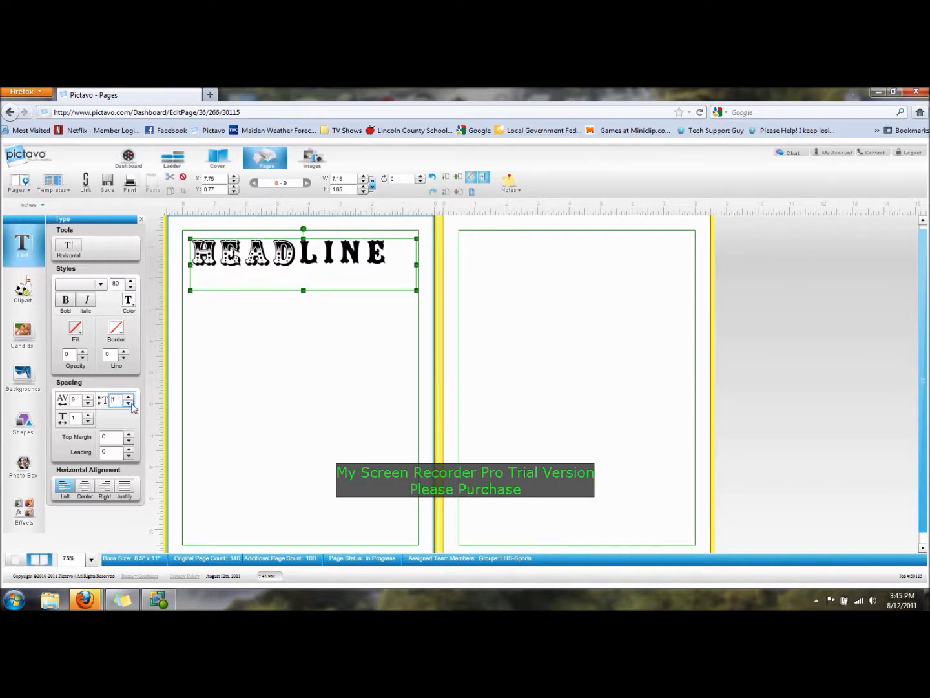
pyautogui.doubleClick(302, 257)
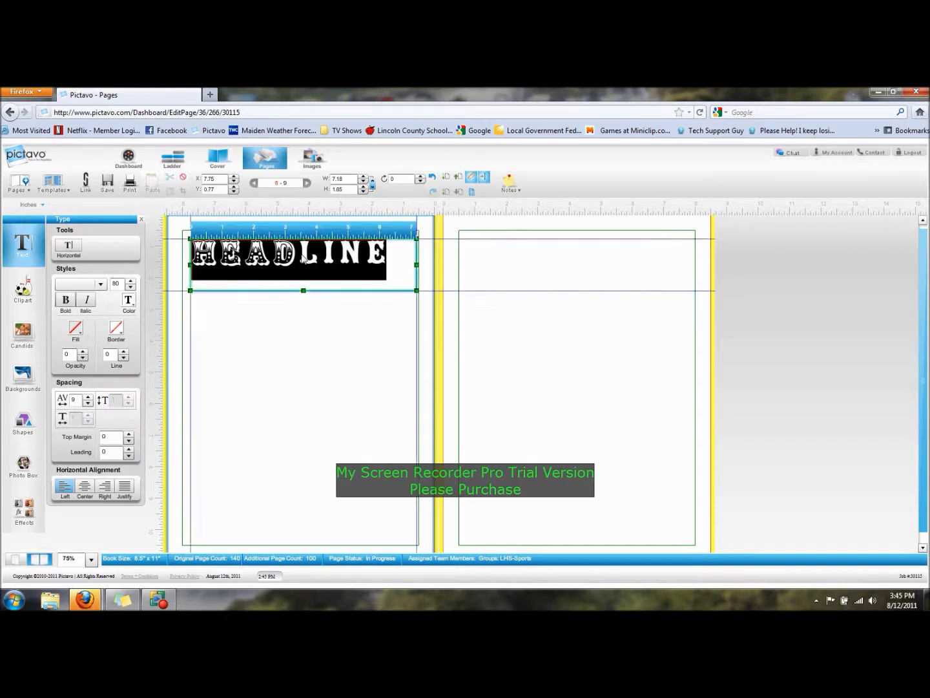
pyautogui.moveTo(302, 254); pyautogui.dragTo(388, 259)
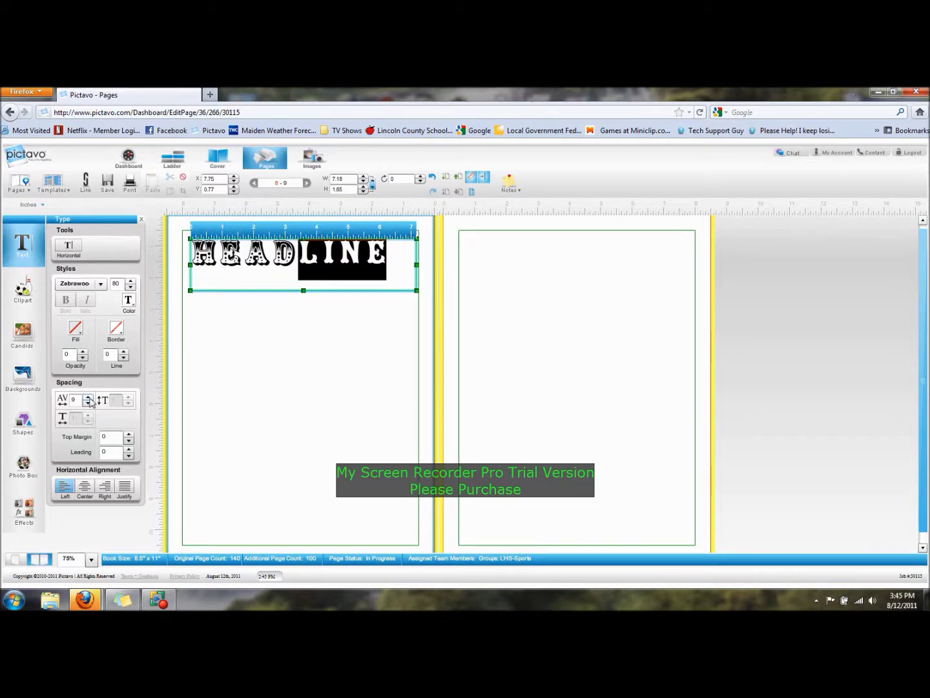
pyautogui.click(334, 435)
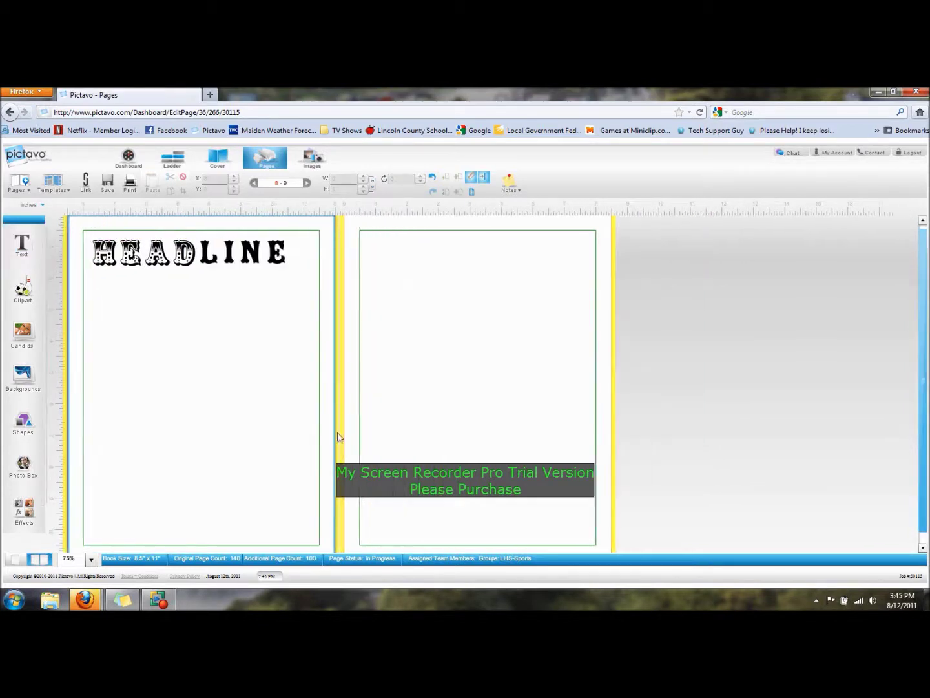
pyautogui.click(156, 262)
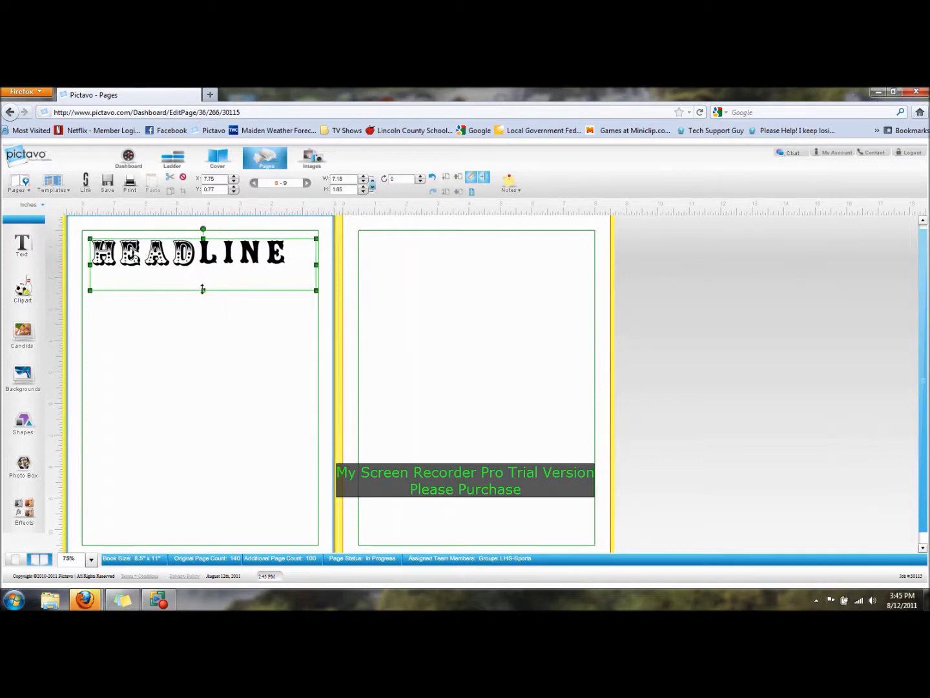
# Shorten the headline box, centre its text, and set Top Margin and Leading to 0
pyautogui.moveTo(202, 289); pyautogui.dragTo(203, 268)
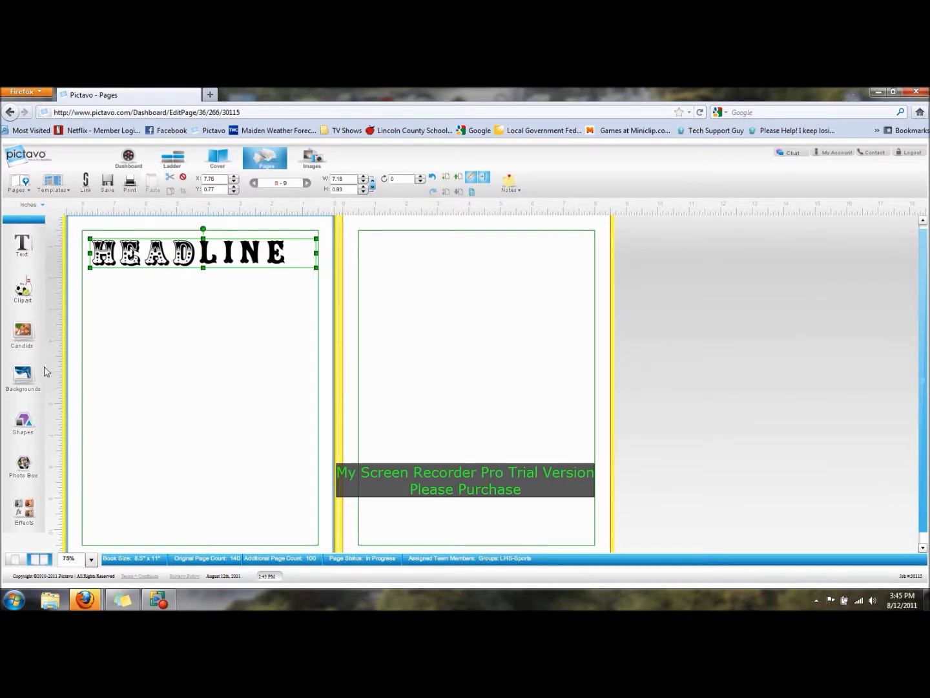
pyautogui.click(27, 251)
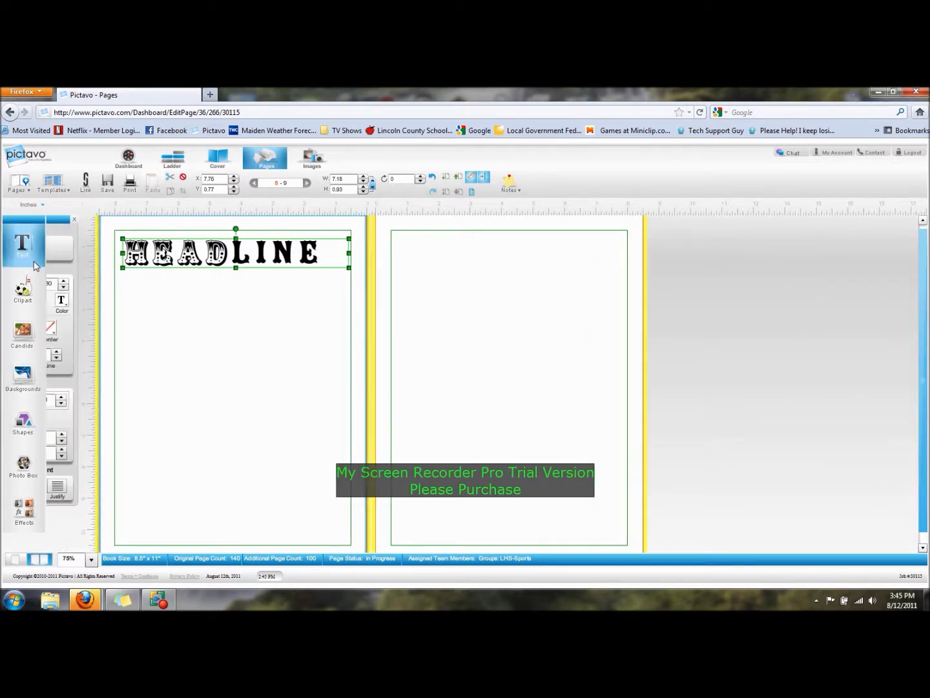
pyautogui.click(82, 488)
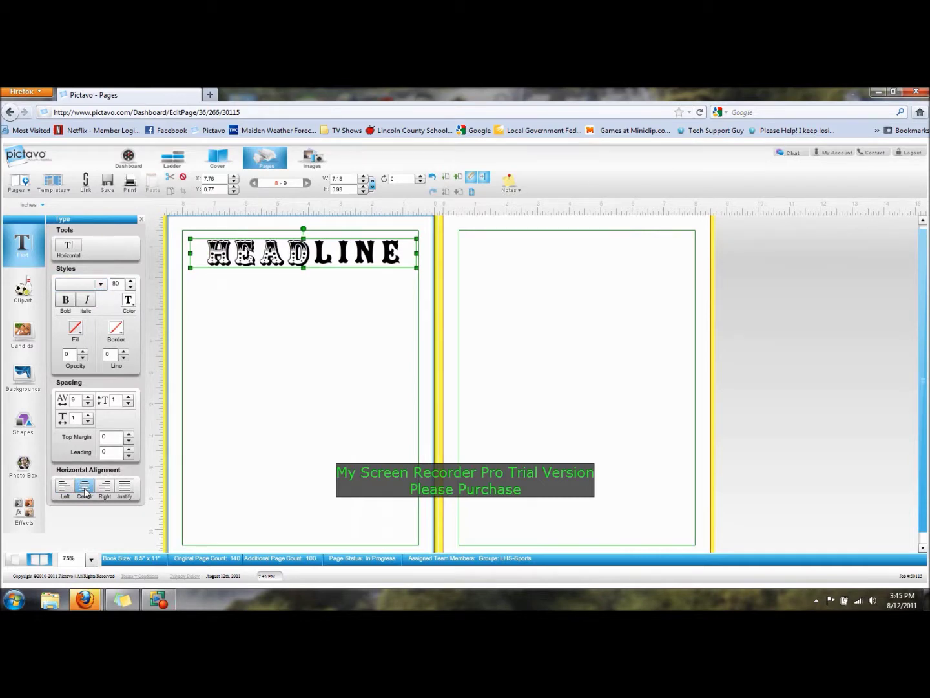
pyautogui.doubleClick(129, 434)
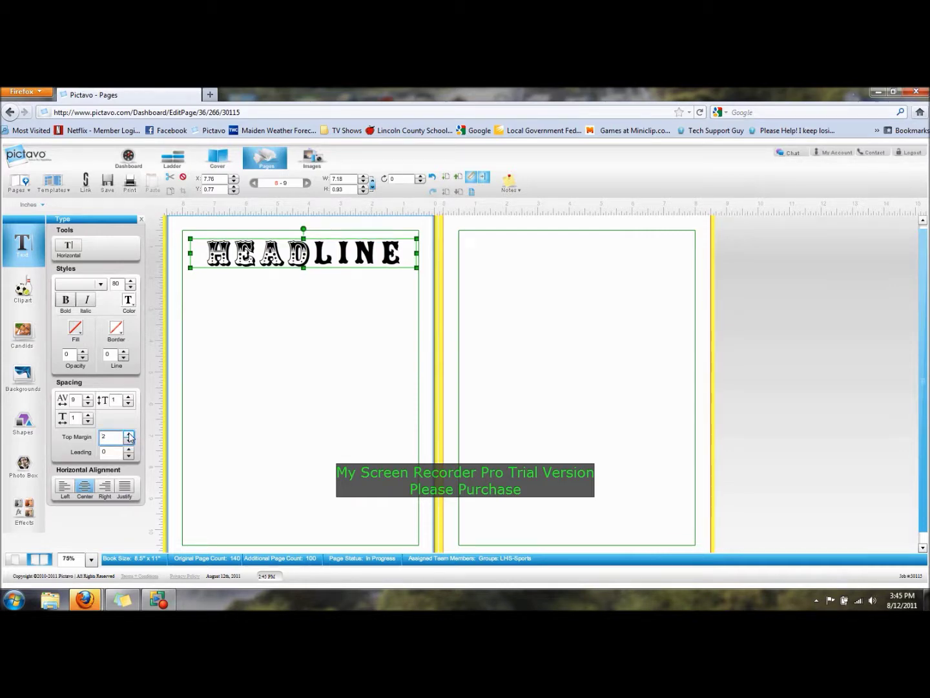
pyautogui.click(129, 450)
pyautogui.doubleClick(128, 442)
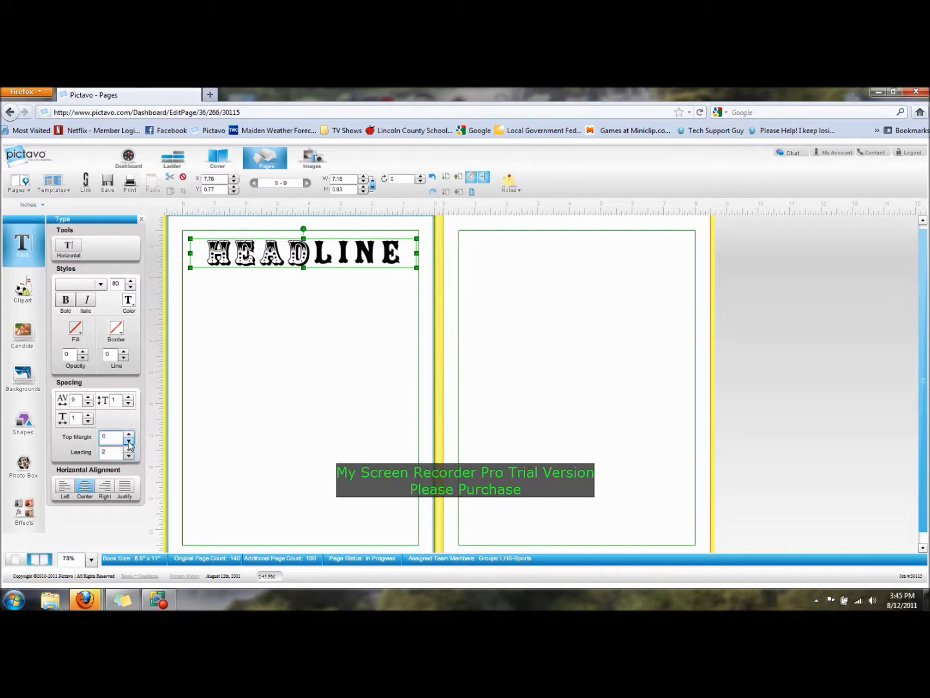
pyautogui.doubleClick(130, 458)
pyautogui.click(117, 331)
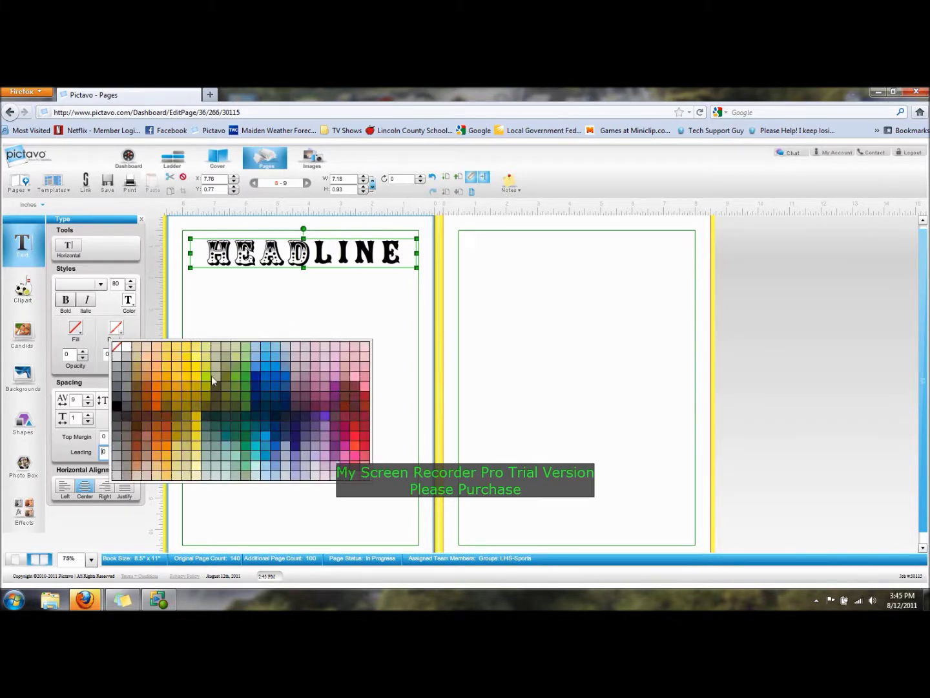
# Give the headline box a teal border and try a thicker line
pyautogui.click(264, 437)
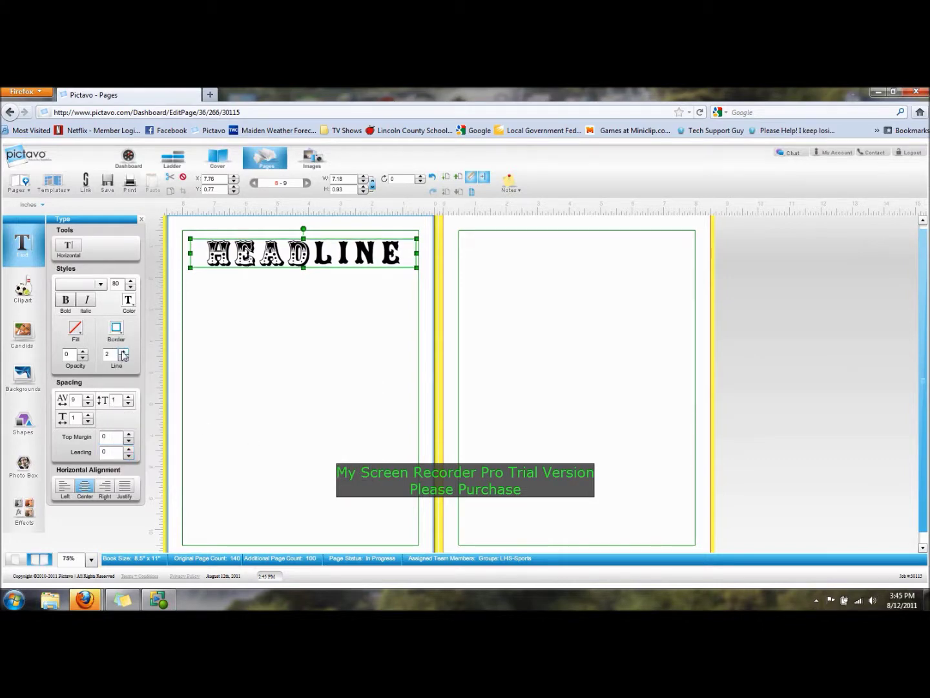
pyautogui.click(247, 349)
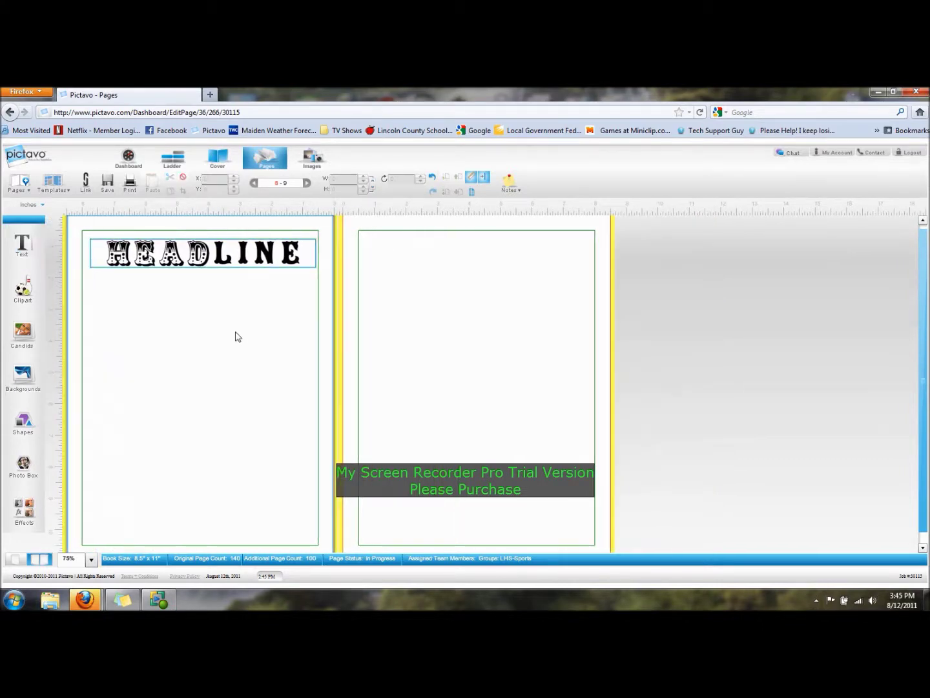
pyautogui.click(23, 244)
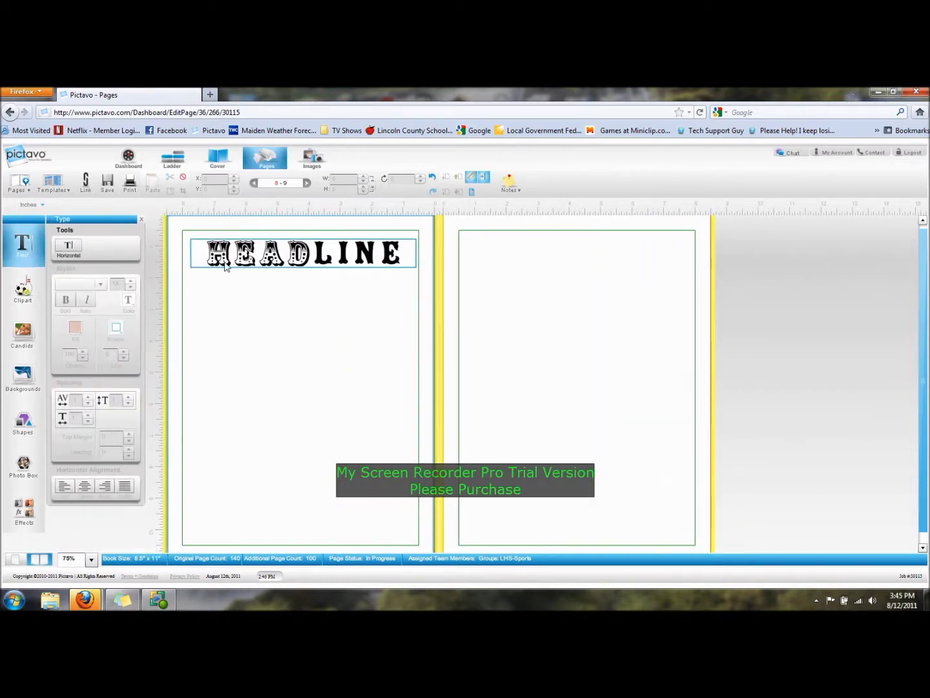
pyautogui.click(226, 262)
pyautogui.click(124, 351)
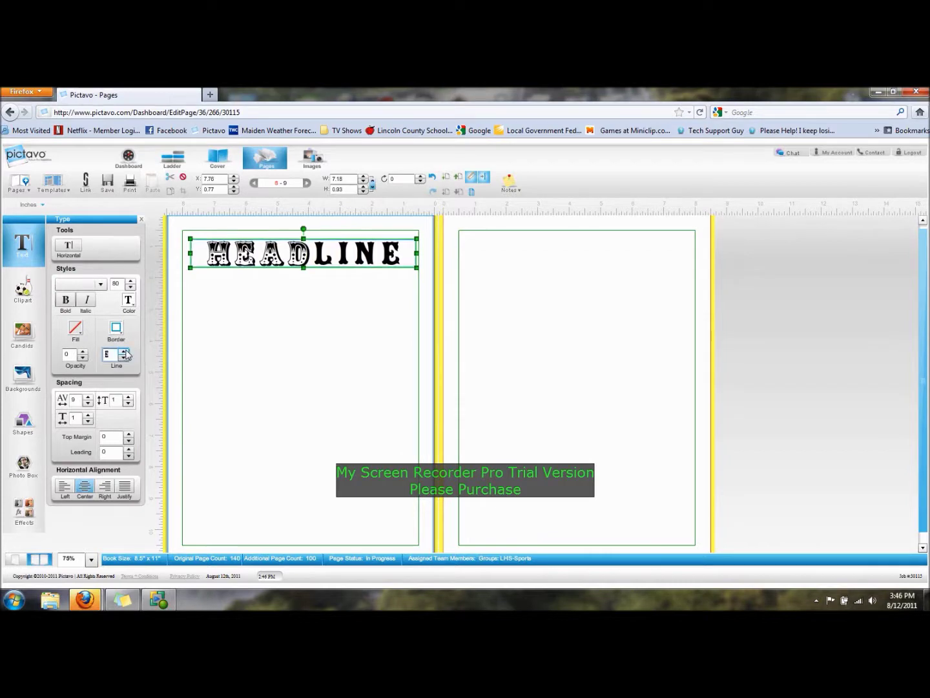
pyautogui.write('28')
pyautogui.click(205, 328)
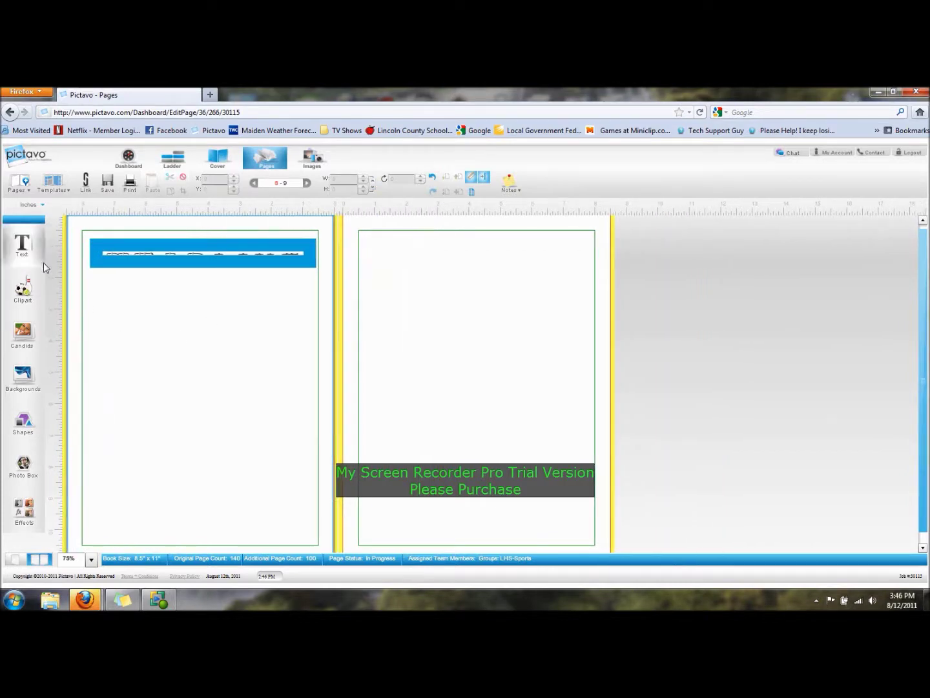
# Lower the headline border's line thickness back to 1
pyautogui.click(99, 263)
pyautogui.click(27, 248)
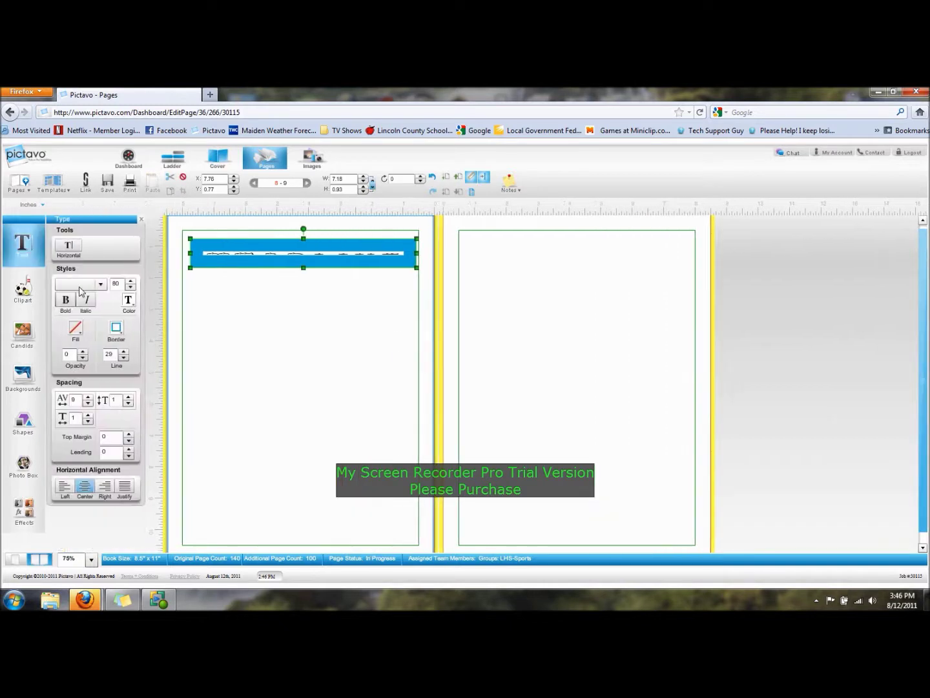
pyautogui.click(125, 357)
pyautogui.click(125, 358)
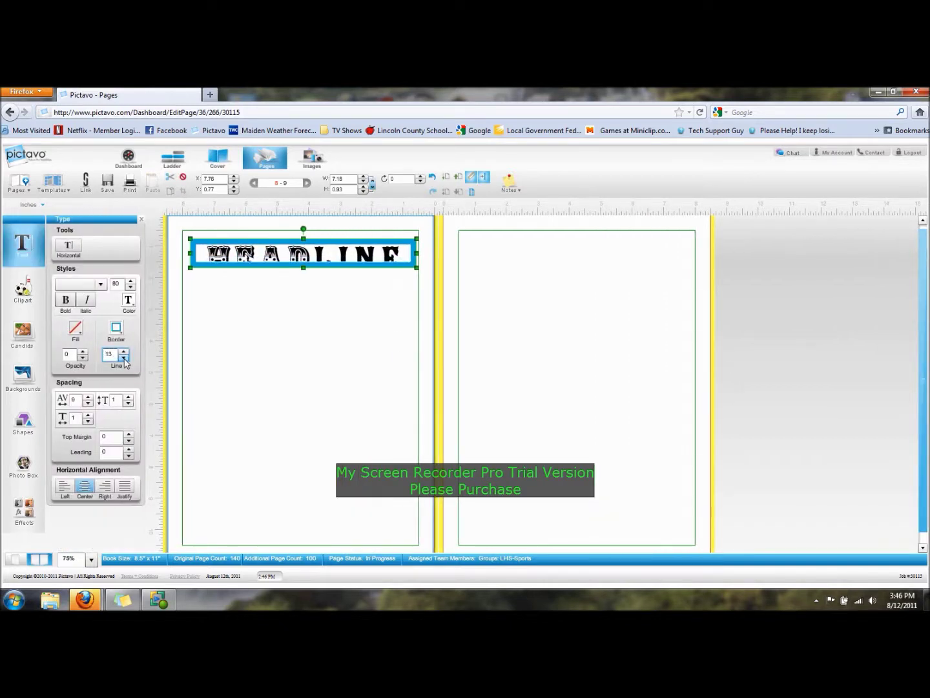
pyautogui.click(124, 358)
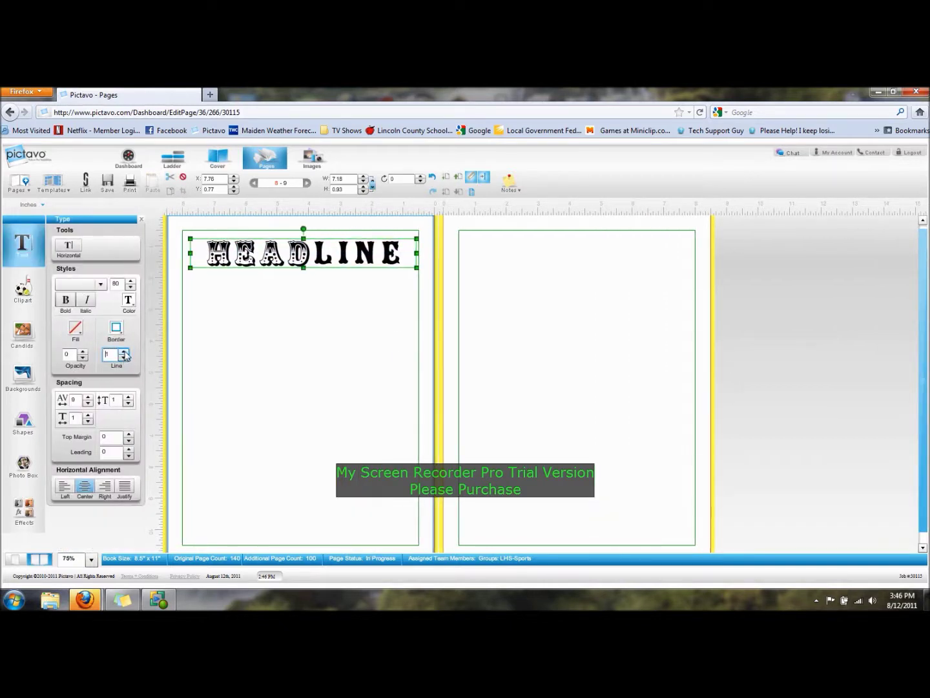
pyautogui.click(222, 329)
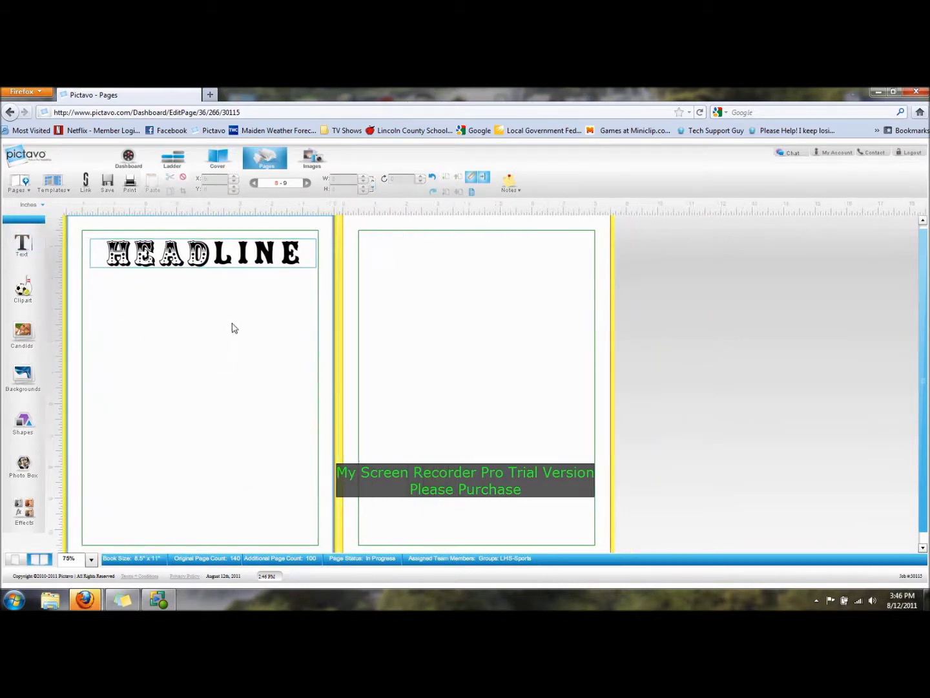
pyautogui.click(121, 251)
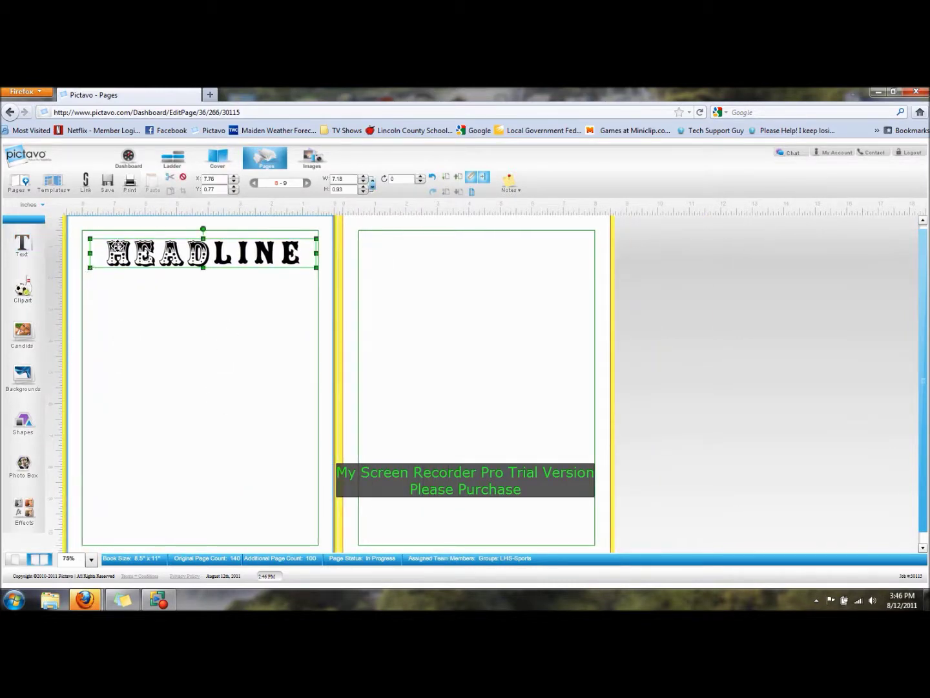
pyautogui.click(24, 251)
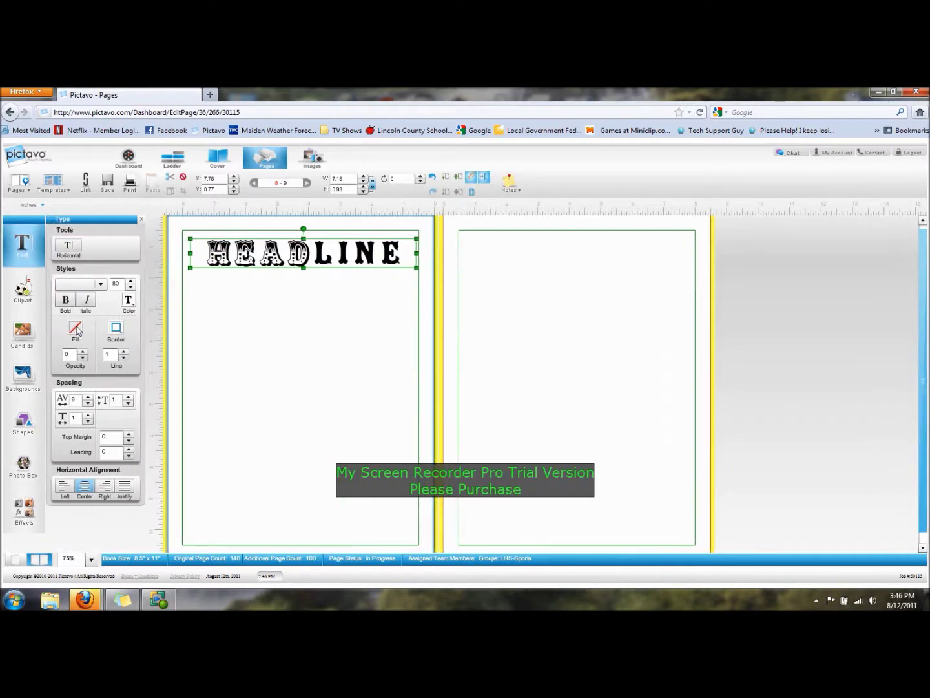
pyautogui.click(77, 329)
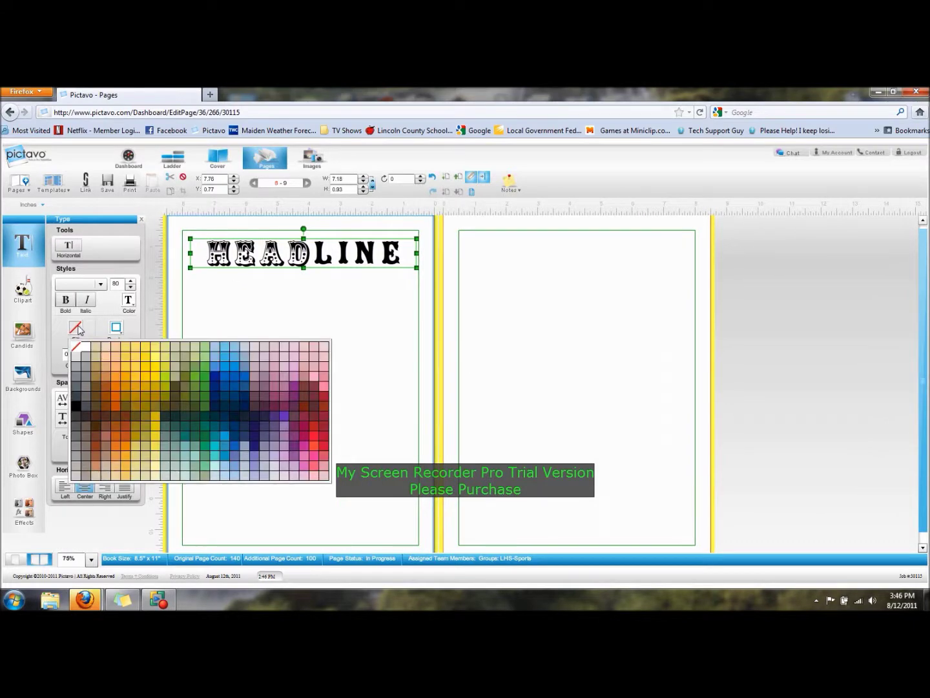
# Fill the headline box with dark teal at about 68 opacity
pyautogui.click(205, 426)
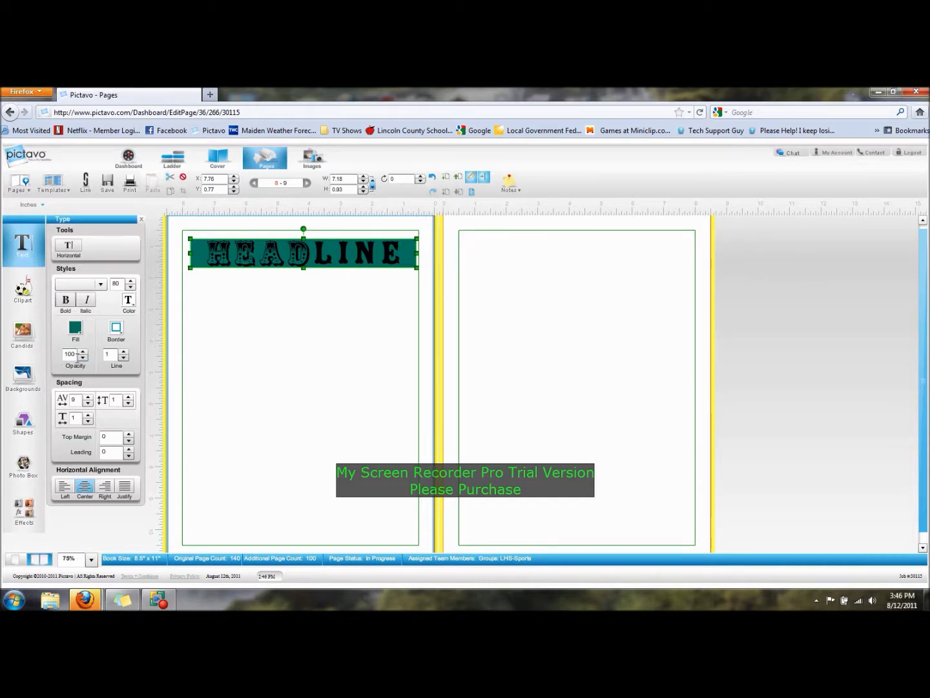
pyautogui.click(83, 358)
pyautogui.click(82, 358)
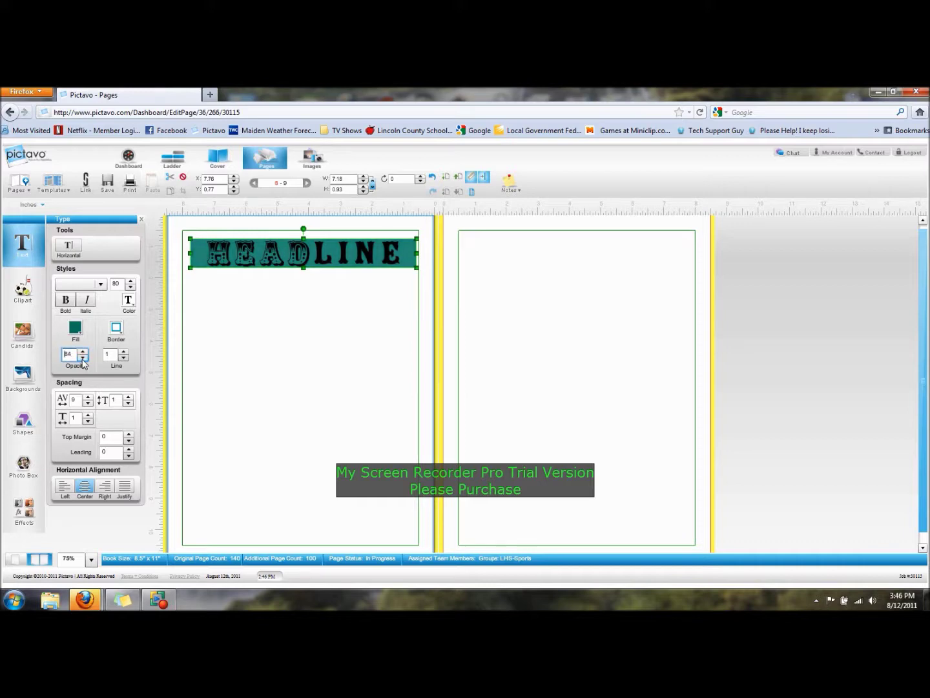
pyautogui.click(82, 357)
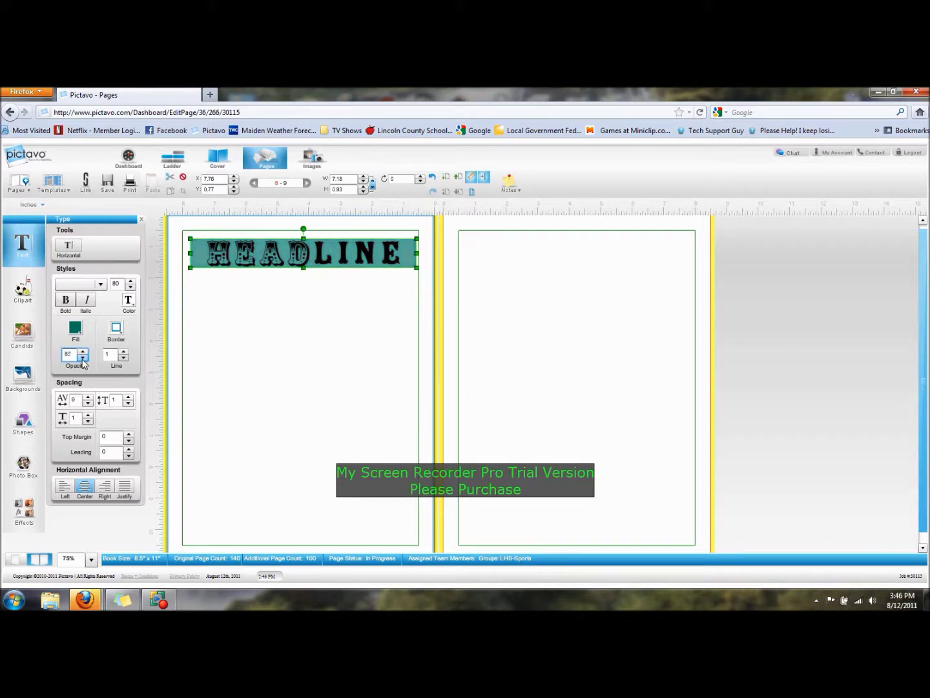
pyautogui.click(260, 333)
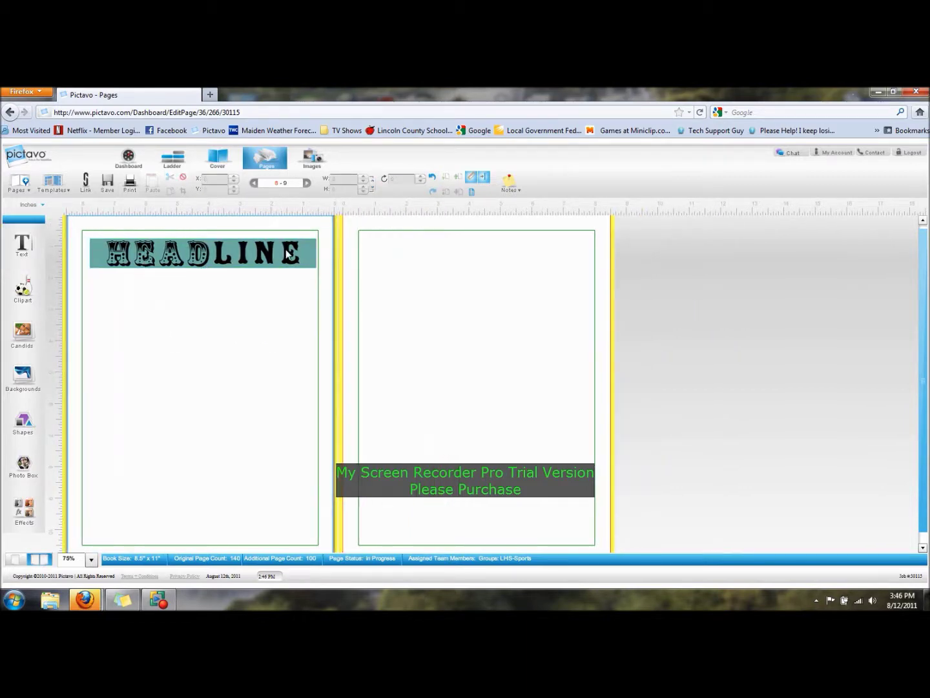
# Draw a narrow body text box below the headline and type filler text into it
pyautogui.click(22, 247)
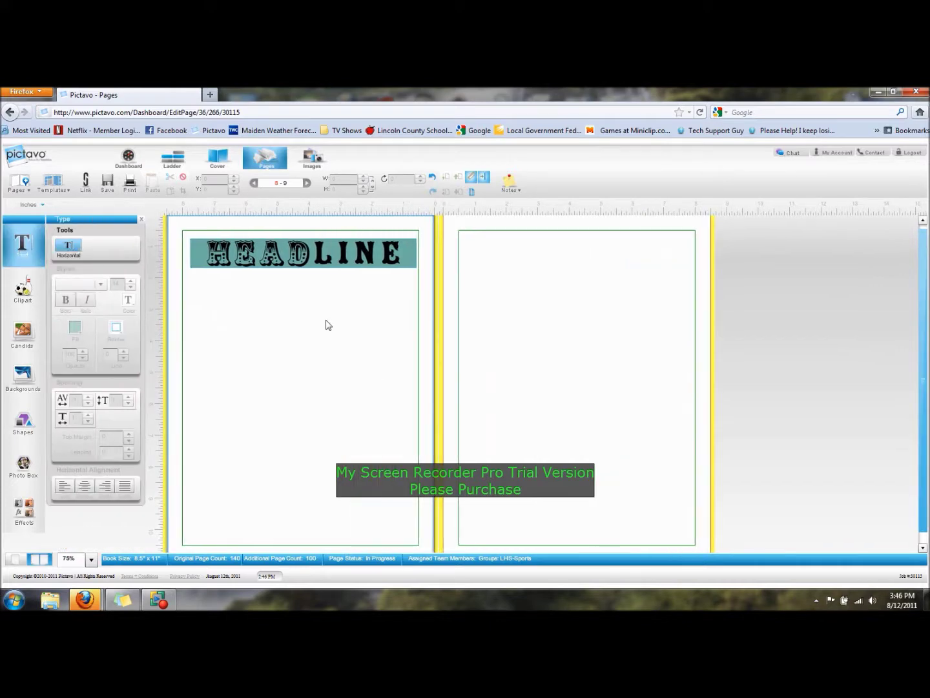
pyautogui.moveTo(331, 278); pyautogui.dragTo(415, 401)
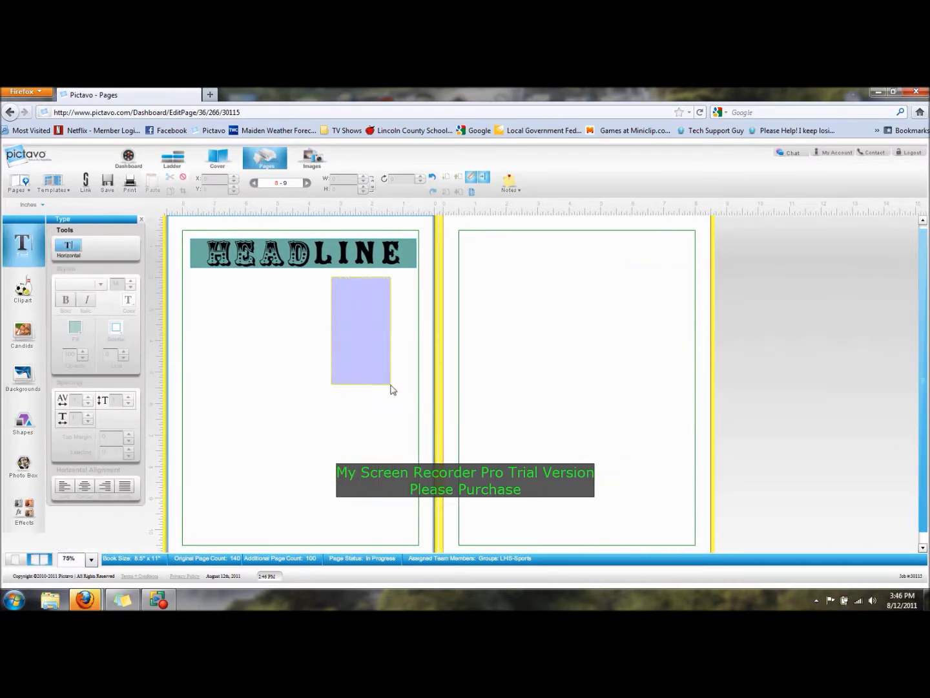
pyautogui.moveTo(414, 405); pyautogui.dragTo(415, 406)
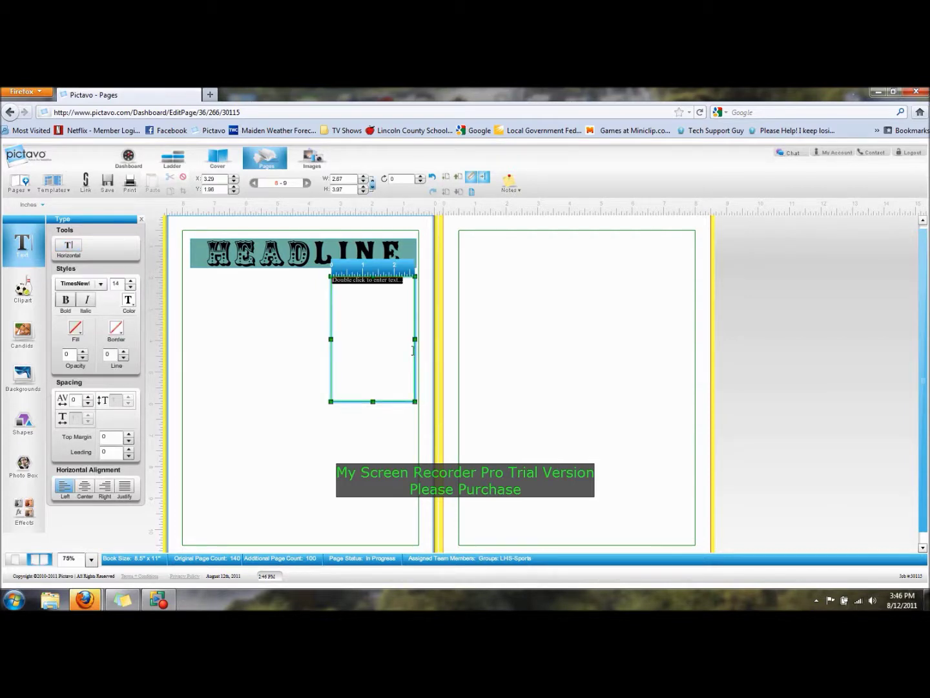
pyautogui.write('jfldjfklsjdflksadjf lkdjlk sdlfkja dlfkja dlfkja dlfk jsdl;kfj sld kfj sadlkfj sldkjsfkdjlskdf lsd  jsdk slkd')
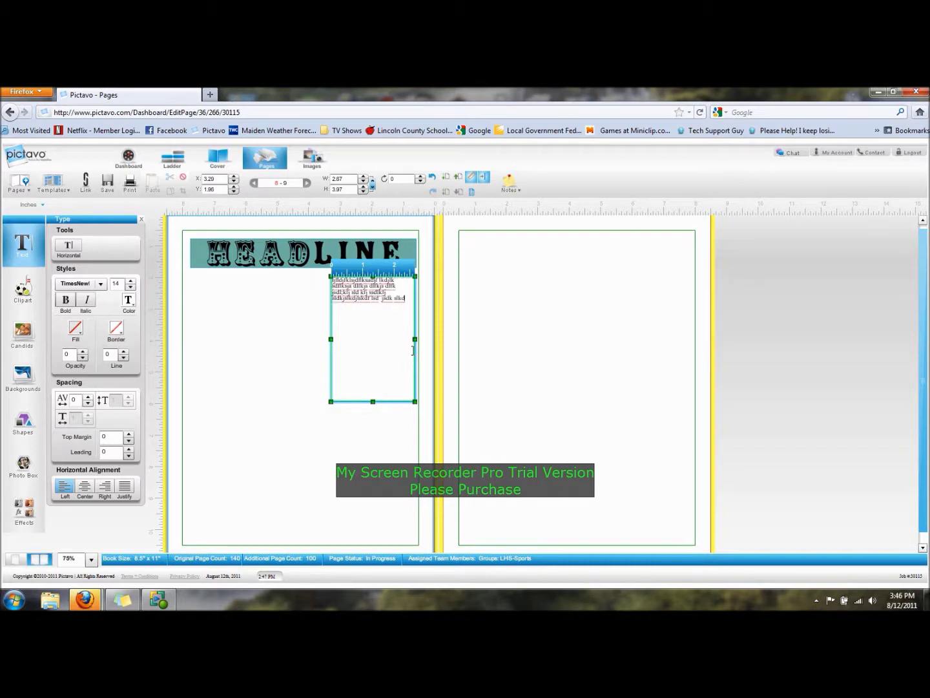
pyautogui.write('f jlkdj flskd jlskdf lkdsjf skd jslkd jdl')
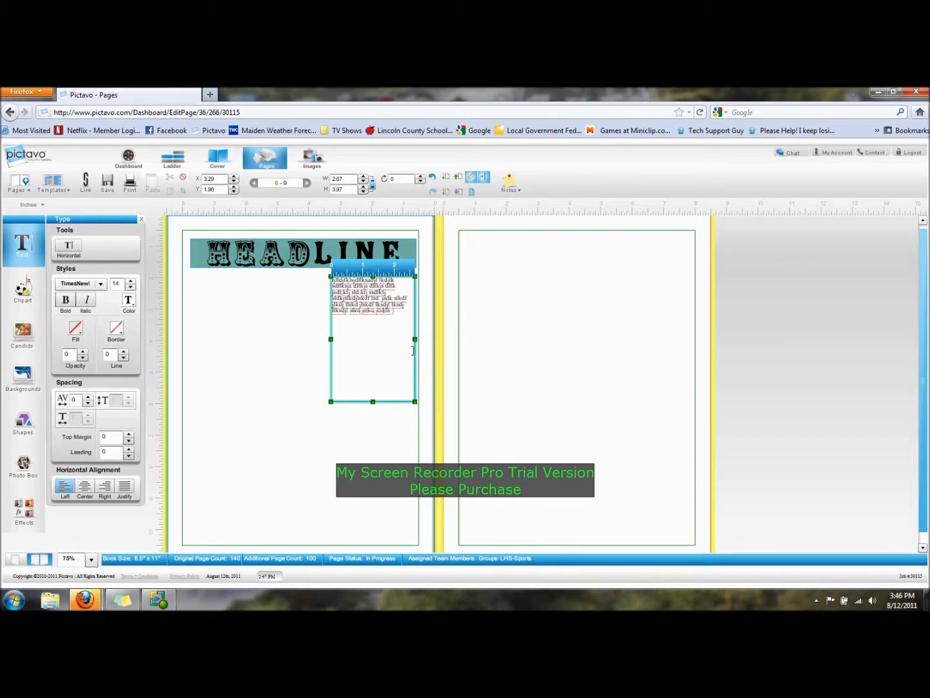
pyautogui.write('kfsd jlskdf jsl sj slkd sfkd jslkd lkdsjf lkdfj')
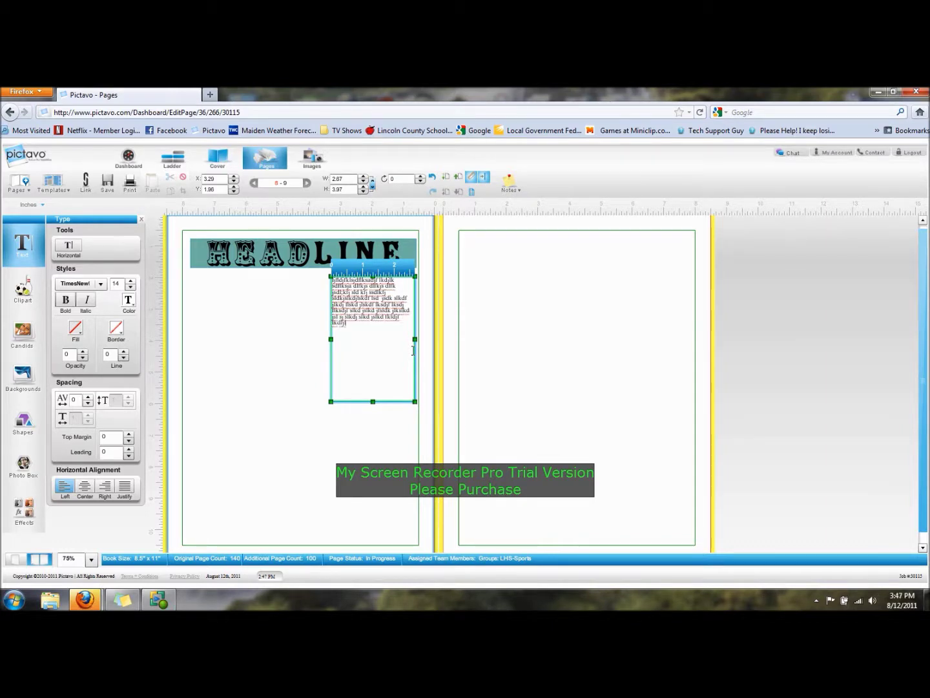
pyautogui.write('jslkdfjlskdj lskd')
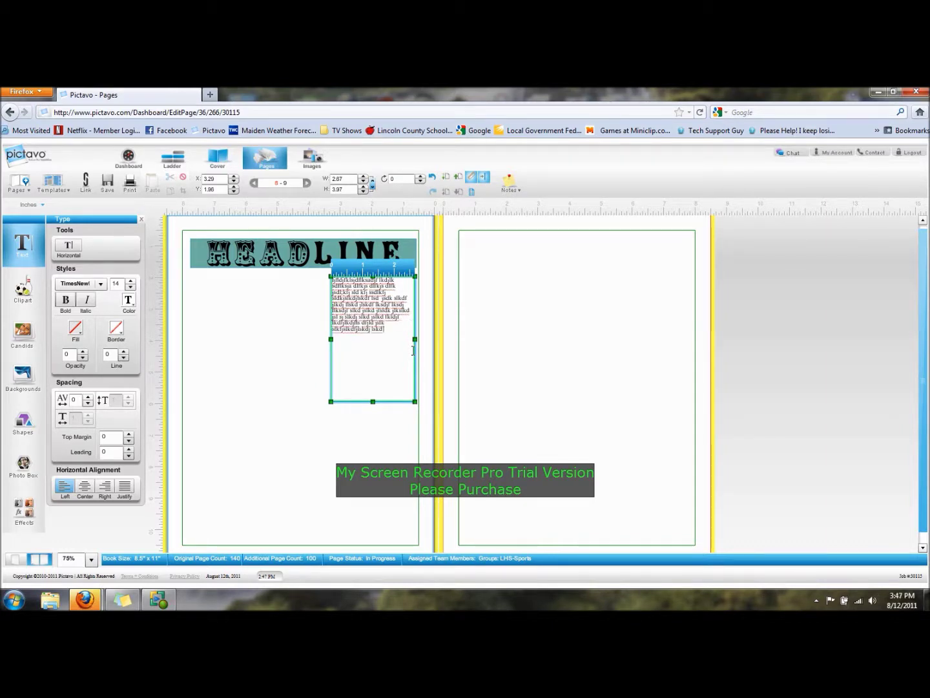
pyautogui.write(' lskdfj slkdj lkadjfks dsj')
pyautogui.write('lkdsjfjd sl')
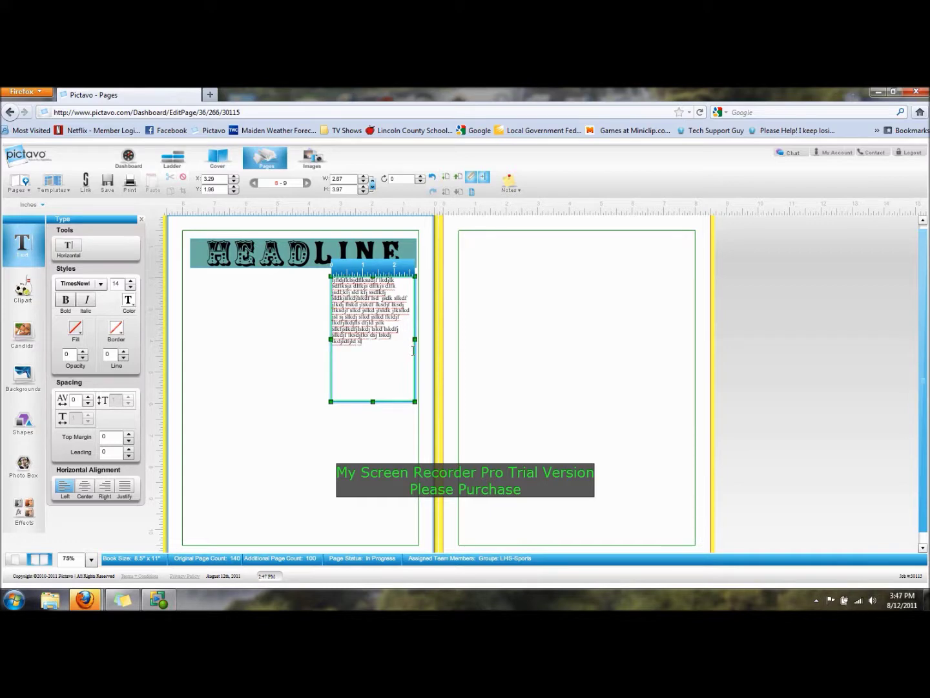
pyautogui.write('sdjsldkj slkd sl')
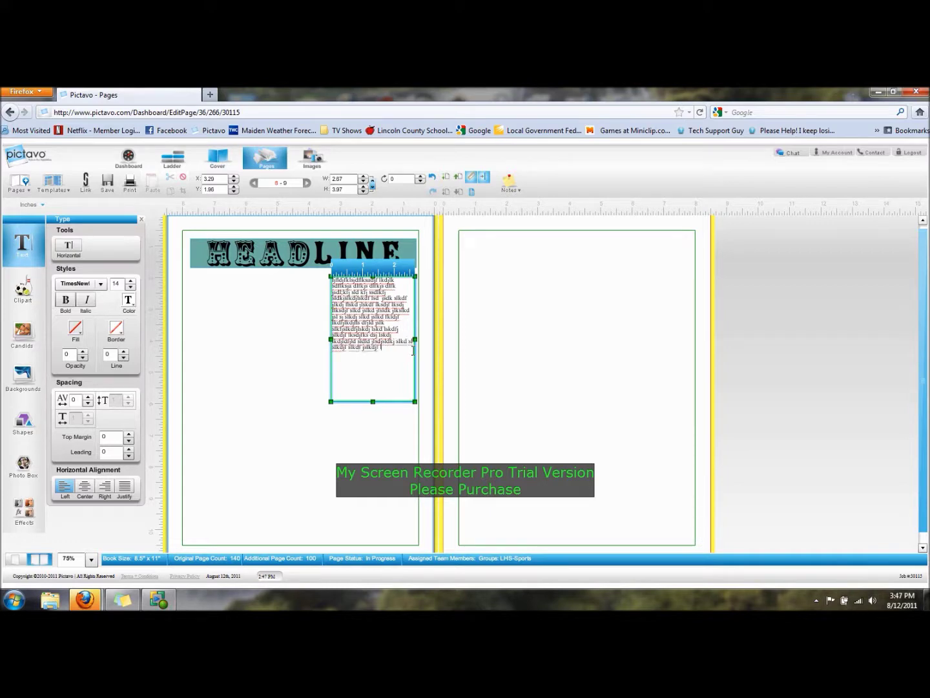
pyautogui.write('kdjf slkd lksdjf lskdjf lksd jlksdjsklsdjkdsjf lksd')
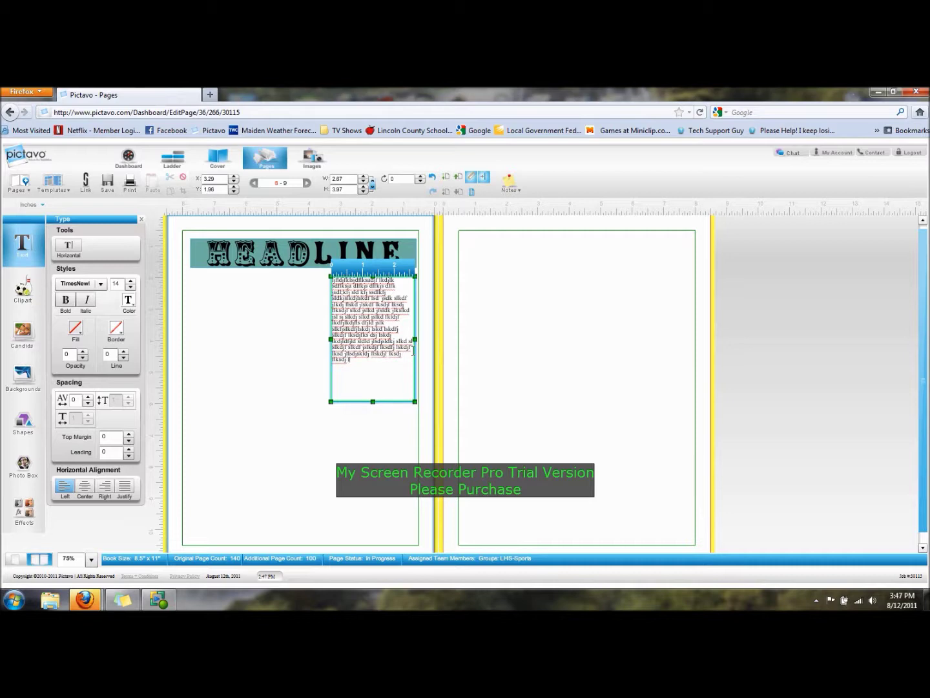
pyautogui.write('jfsldkj flsdfalkdj slkdfj slkdjsfs lsdkj saldfj slk')
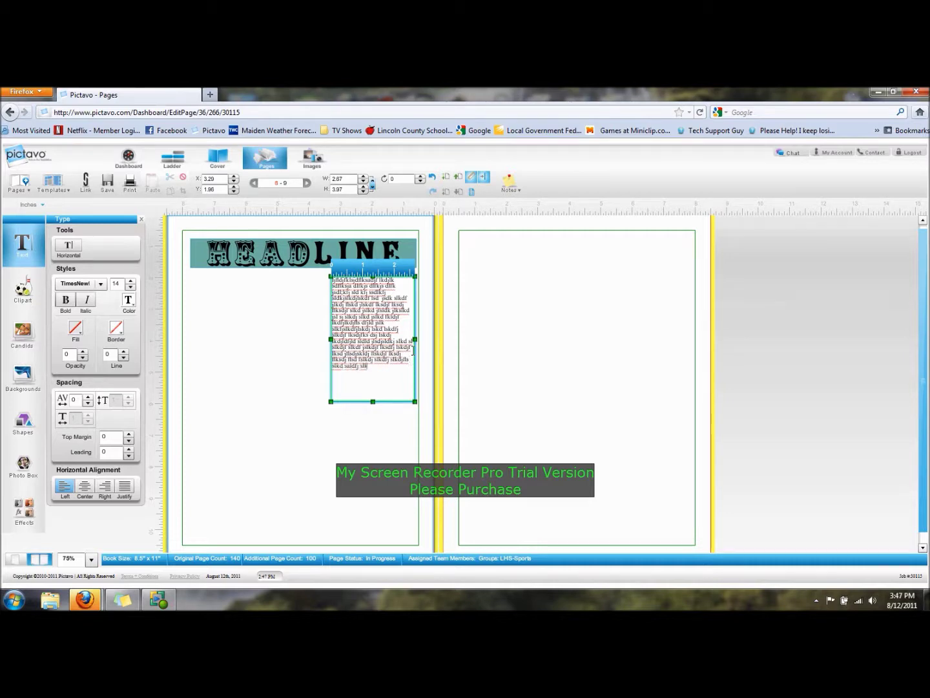
pyautogui.write('sklfj jsl')
pyautogui.write('k ksd fjlksdj')
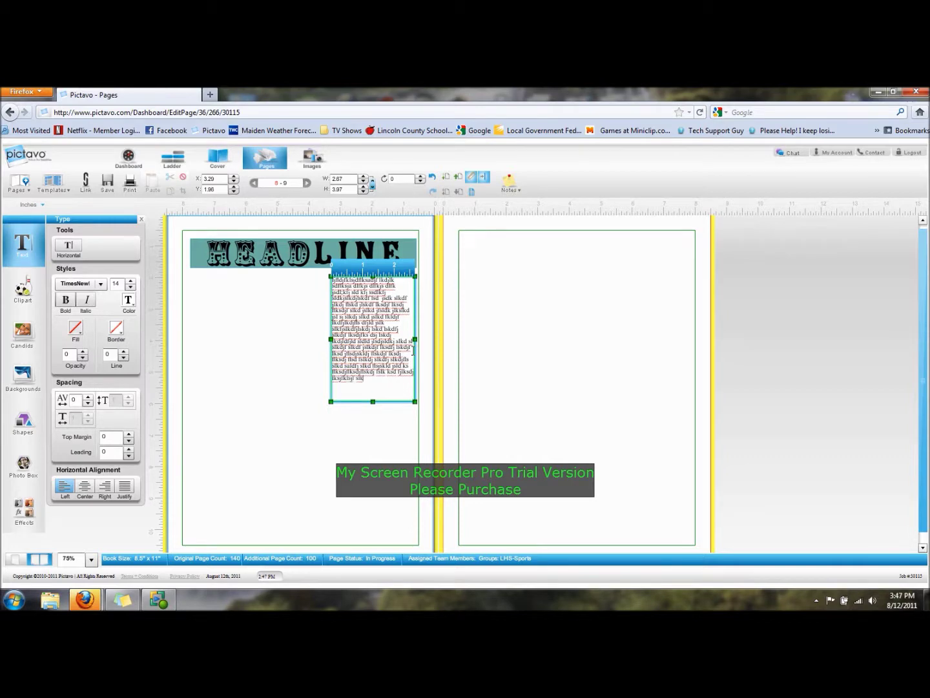
pyautogui.write('fjlksljr')
pyautogui.write(' lksdj')
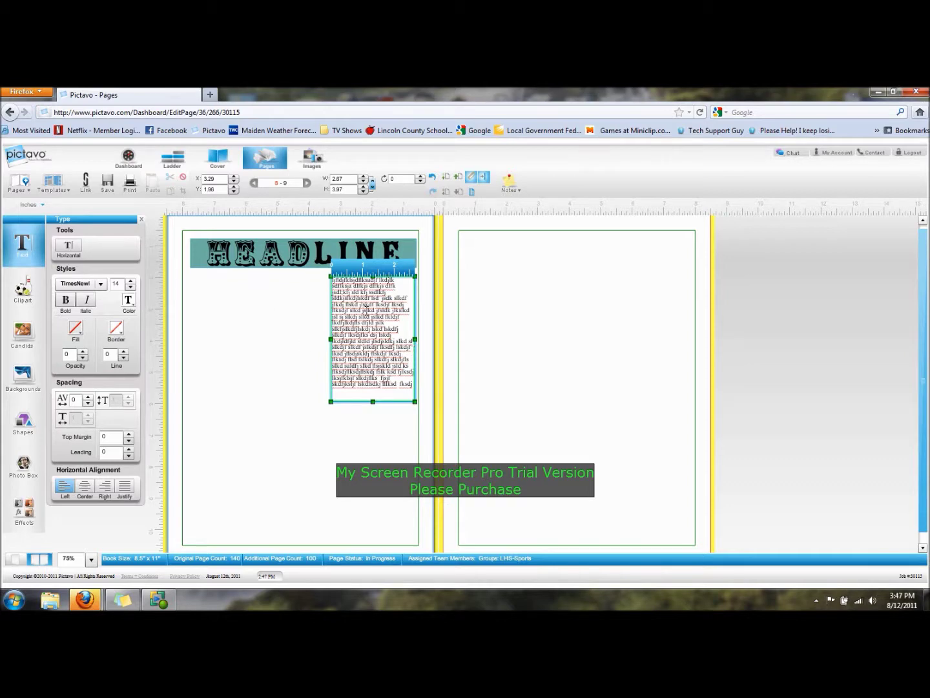
pyautogui.click(308, 333)
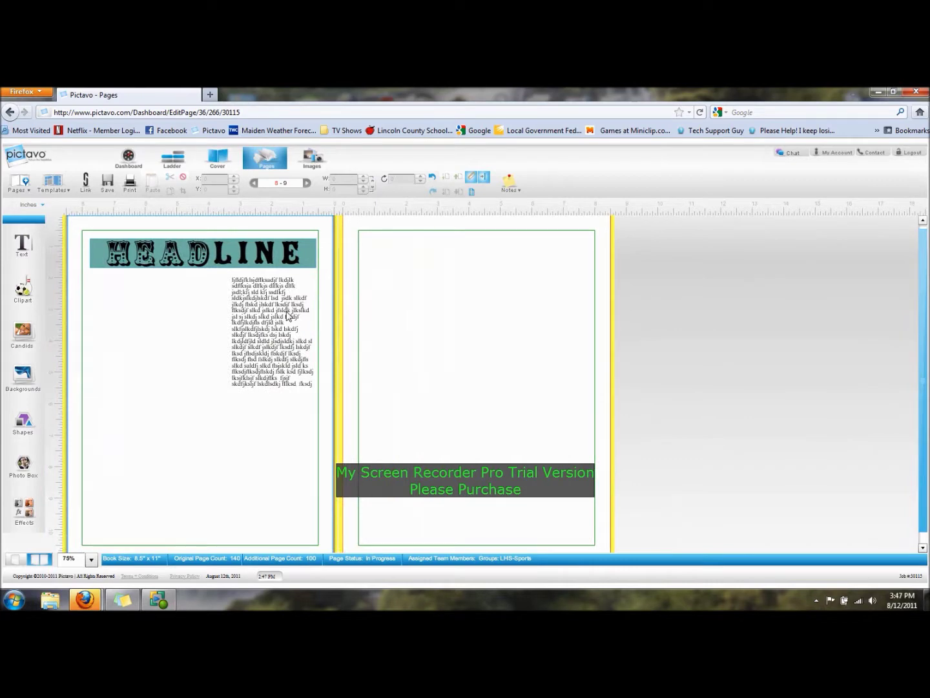
pyautogui.click(289, 314)
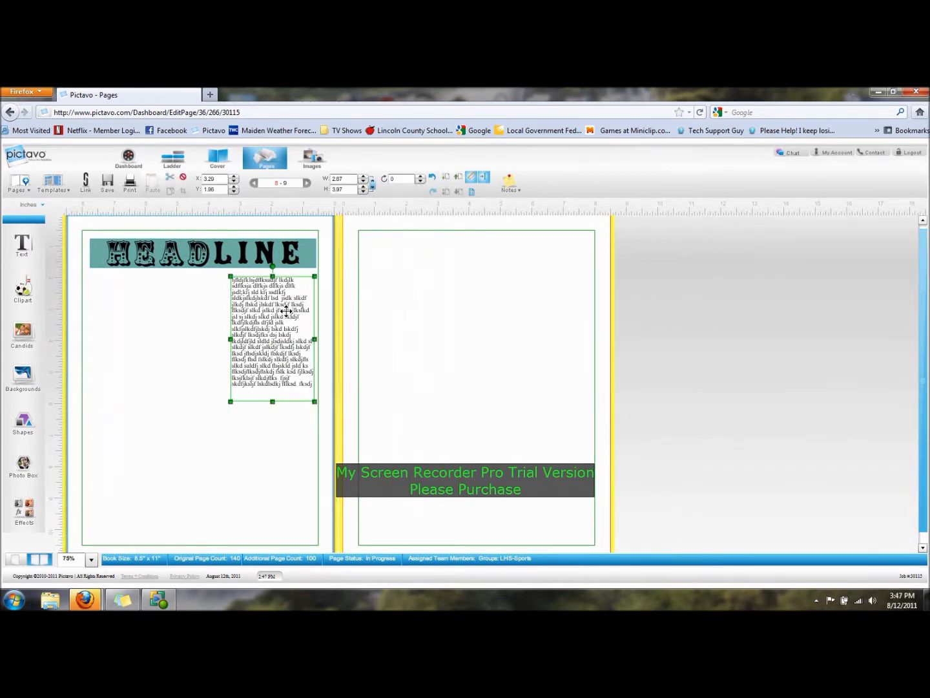
pyautogui.click(23, 245)
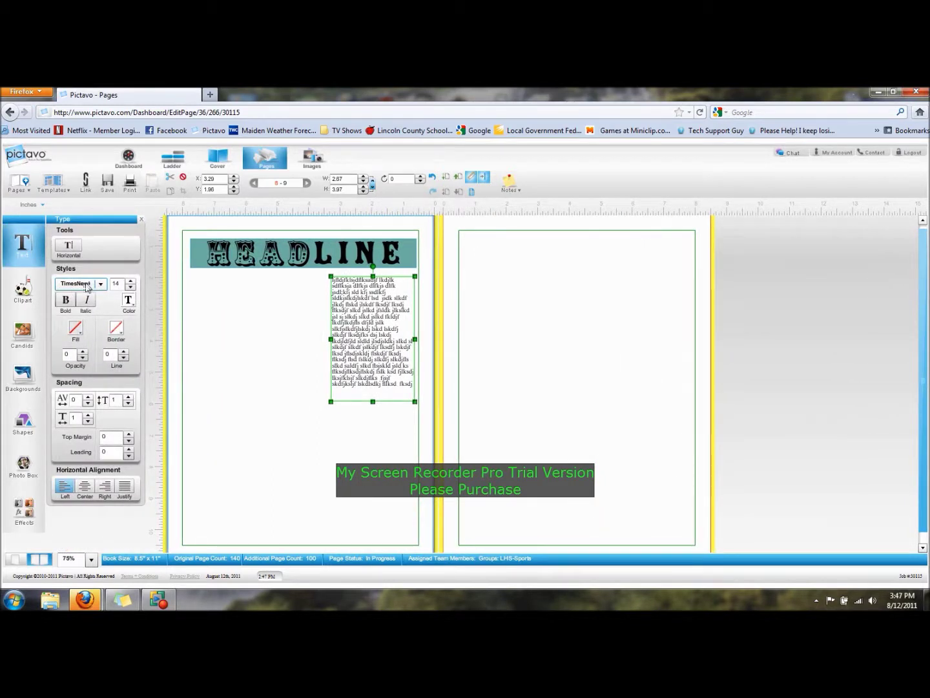
pyautogui.click(130, 288)
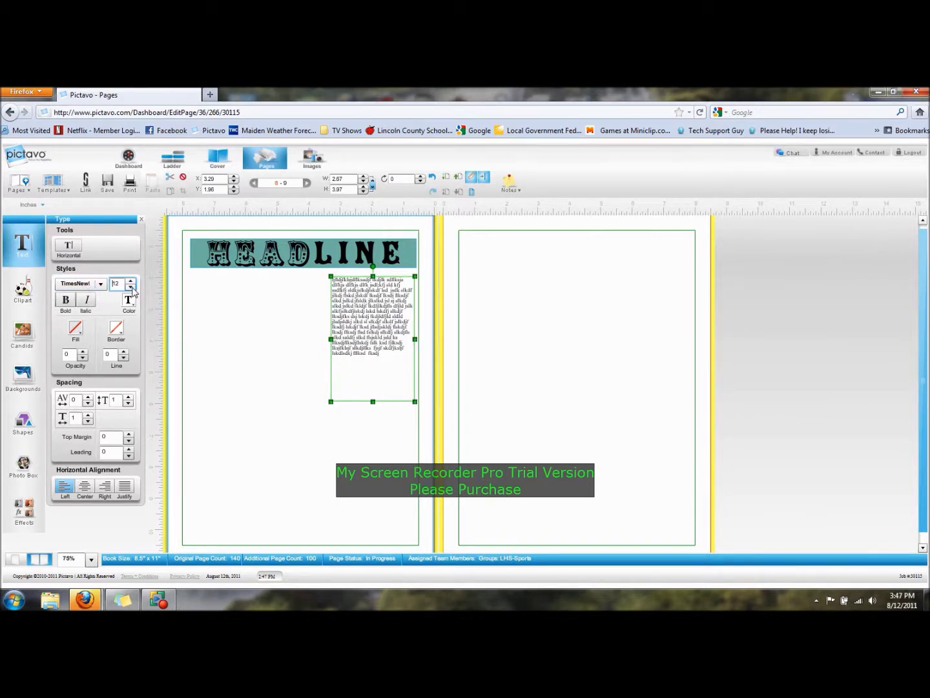
pyautogui.click(131, 287)
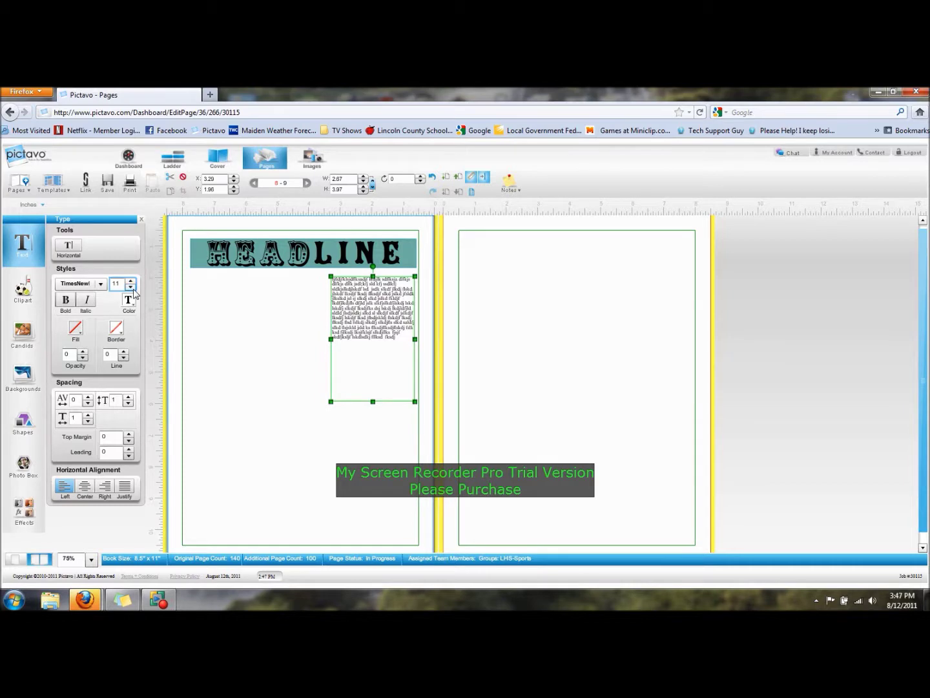
pyautogui.click(131, 281)
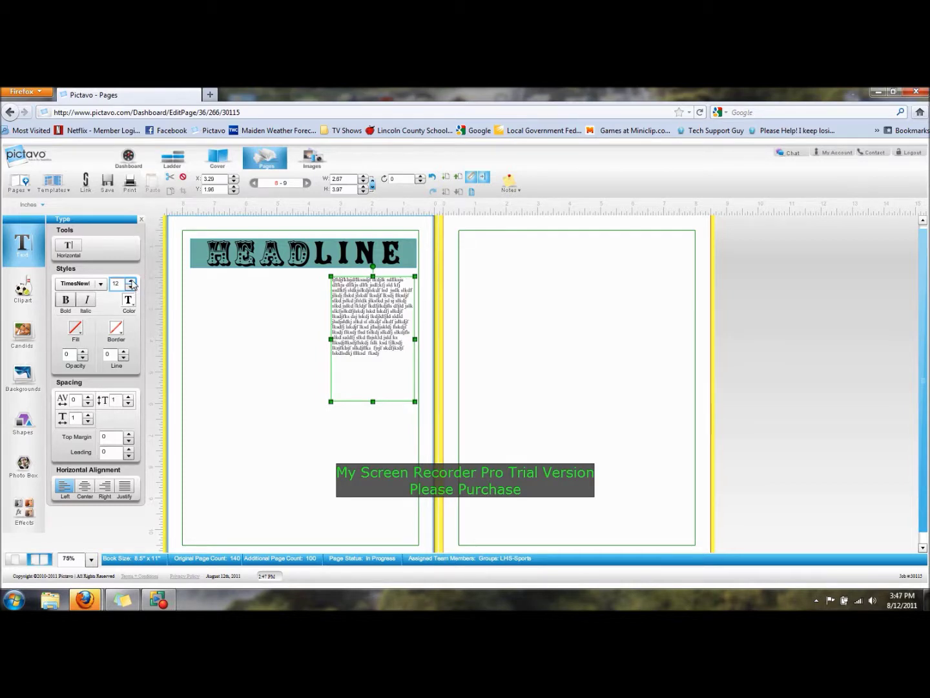
pyautogui.click(130, 280)
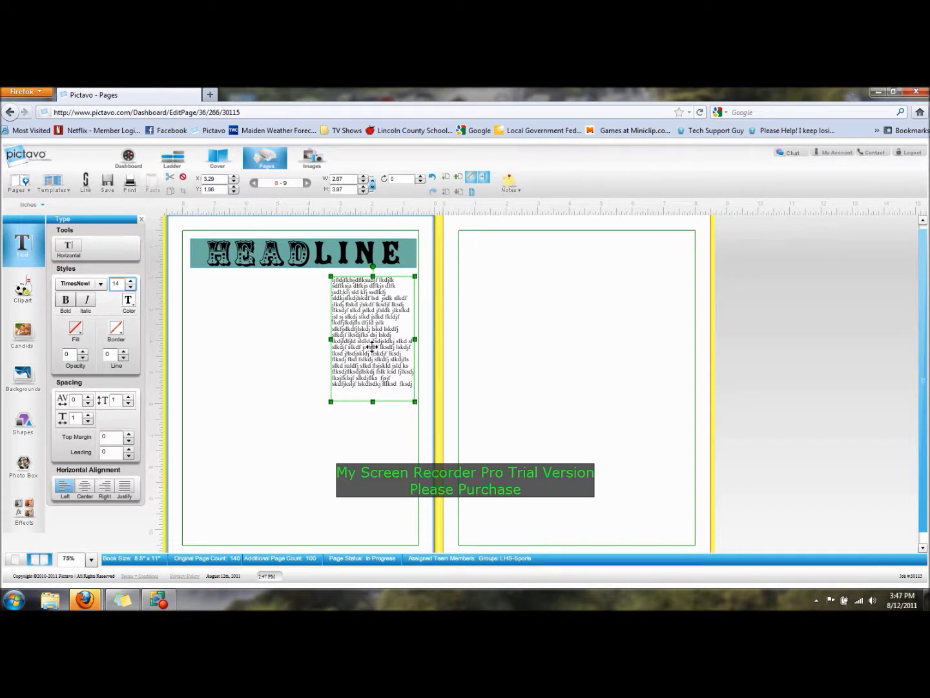
# Shorten the body text box slightly by dragging its bottom edge up
pyautogui.click(374, 442)
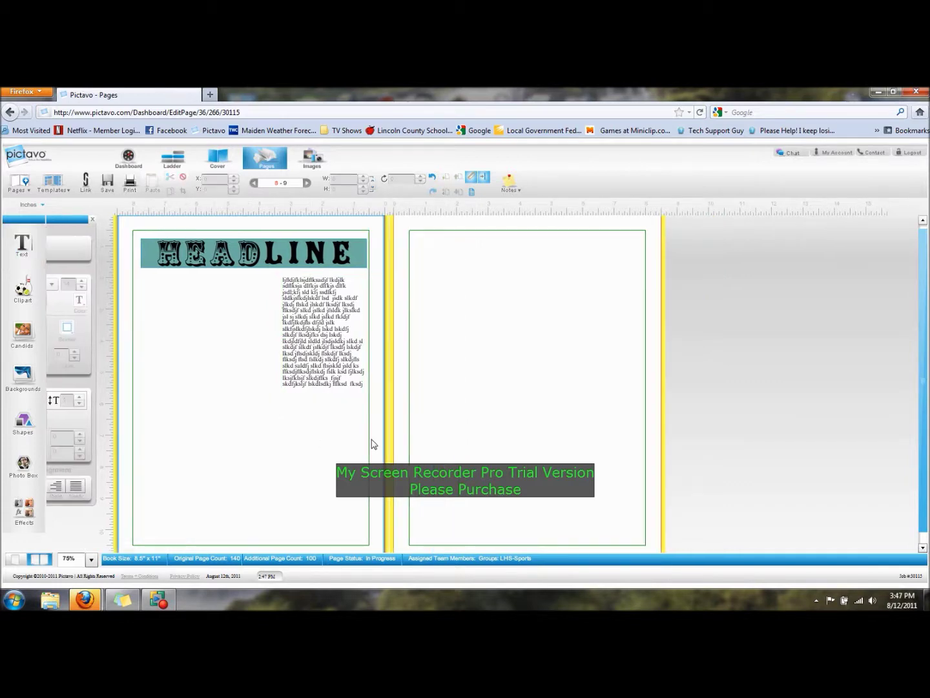
pyautogui.click(23, 247)
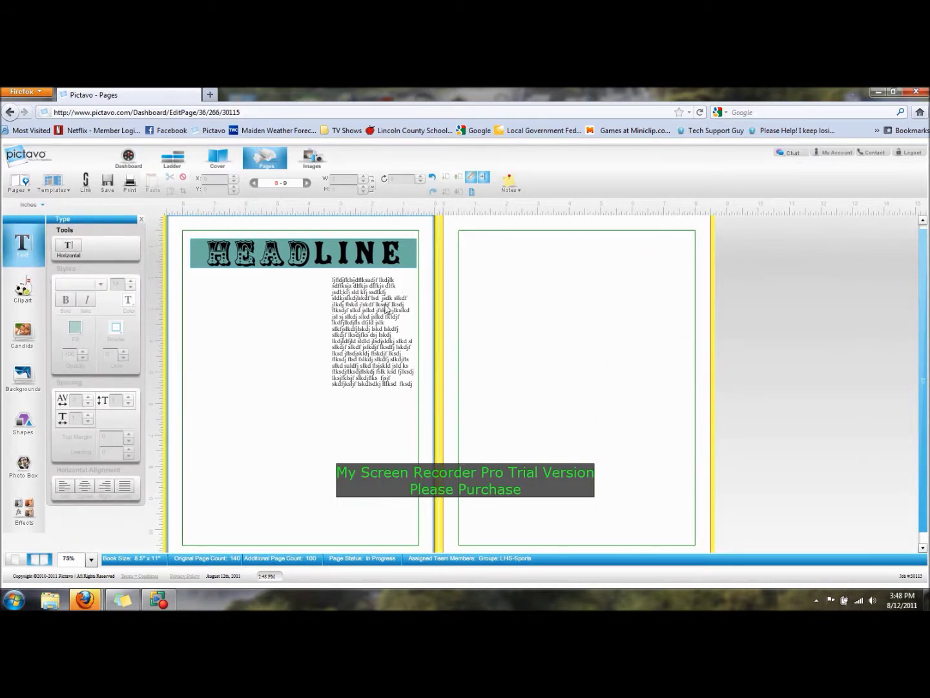
pyautogui.click(388, 309)
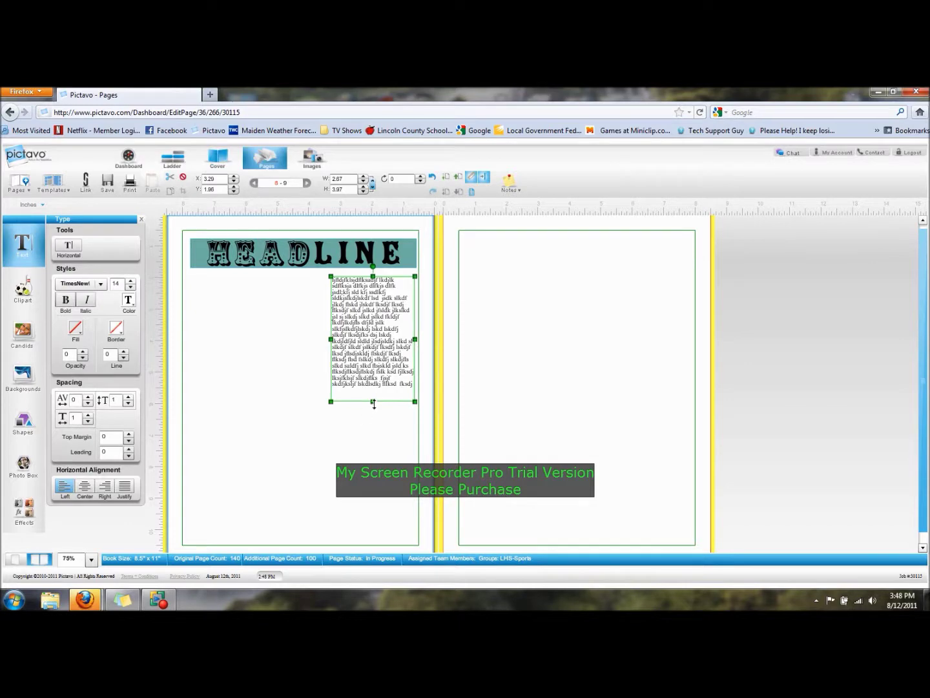
pyautogui.moveTo(373, 401); pyautogui.dragTo(373, 394)
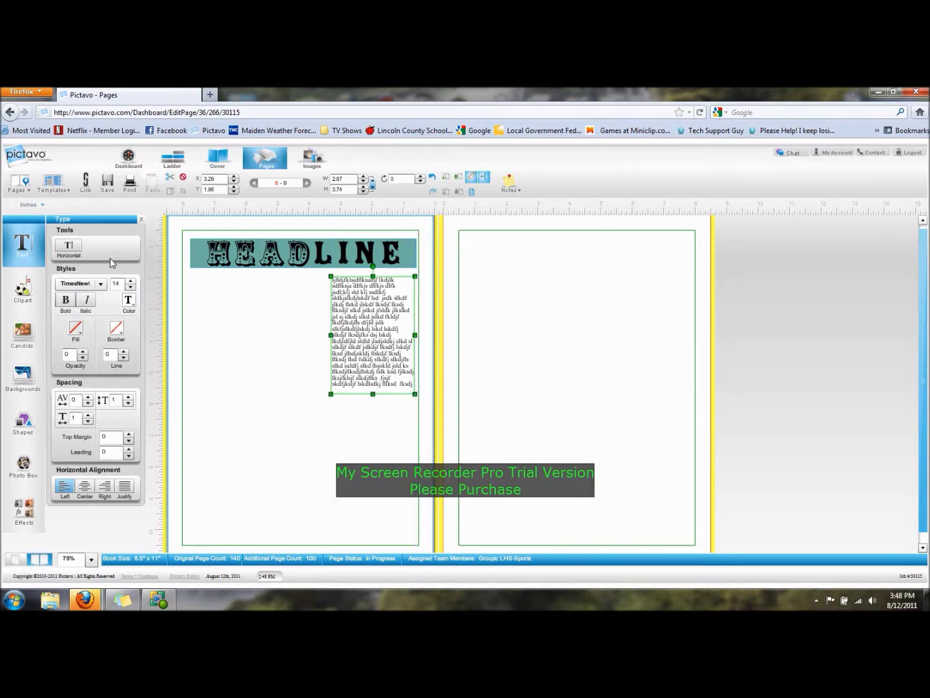
# Give the body text box a teal border and a dark blue fill
pyautogui.click(119, 330)
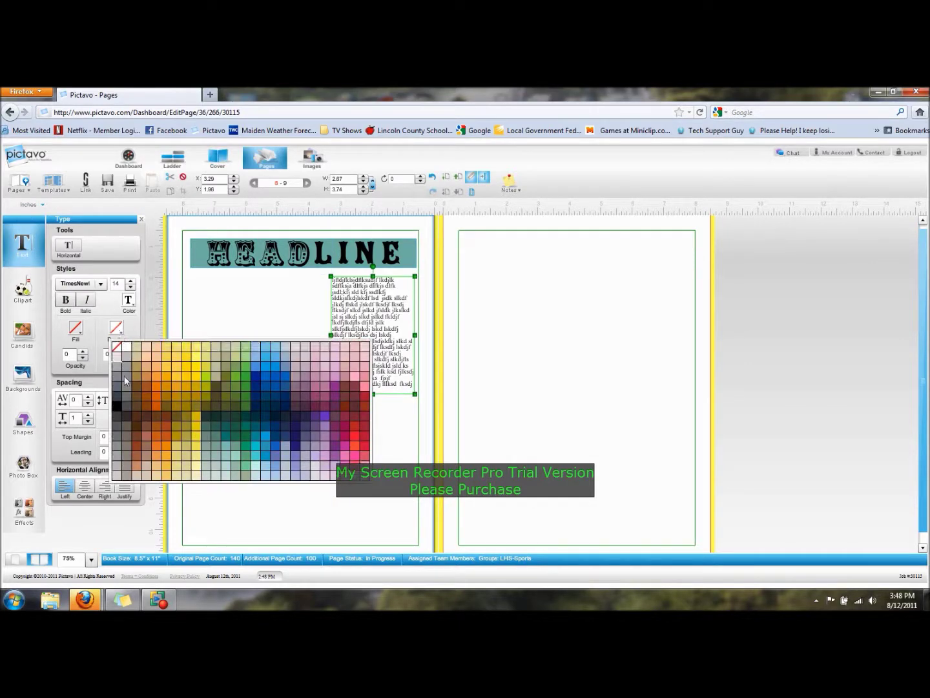
pyautogui.click(269, 437)
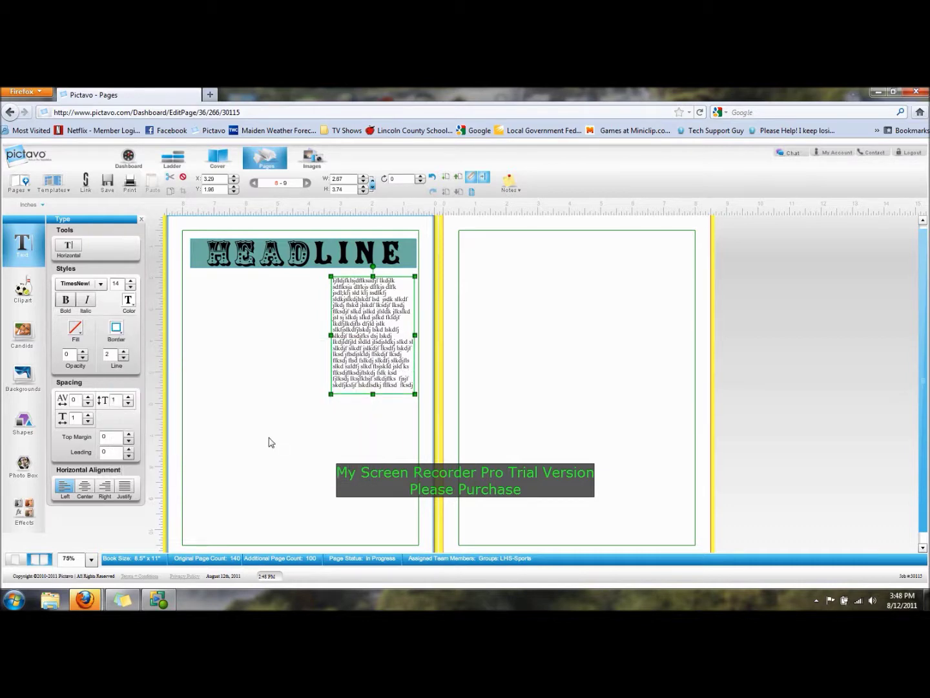
pyautogui.click(77, 330)
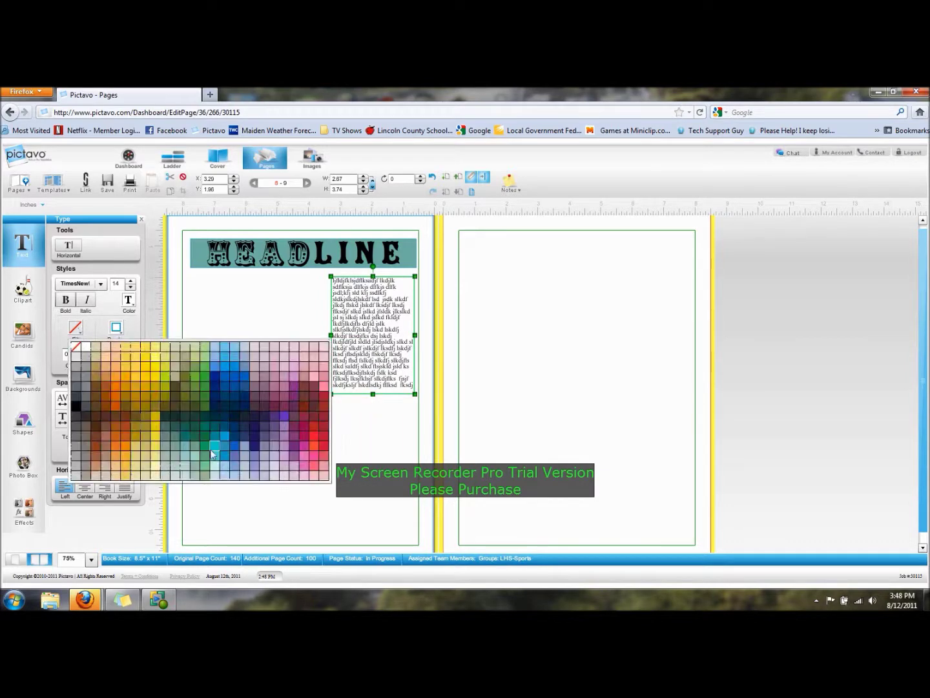
pyautogui.click(229, 438)
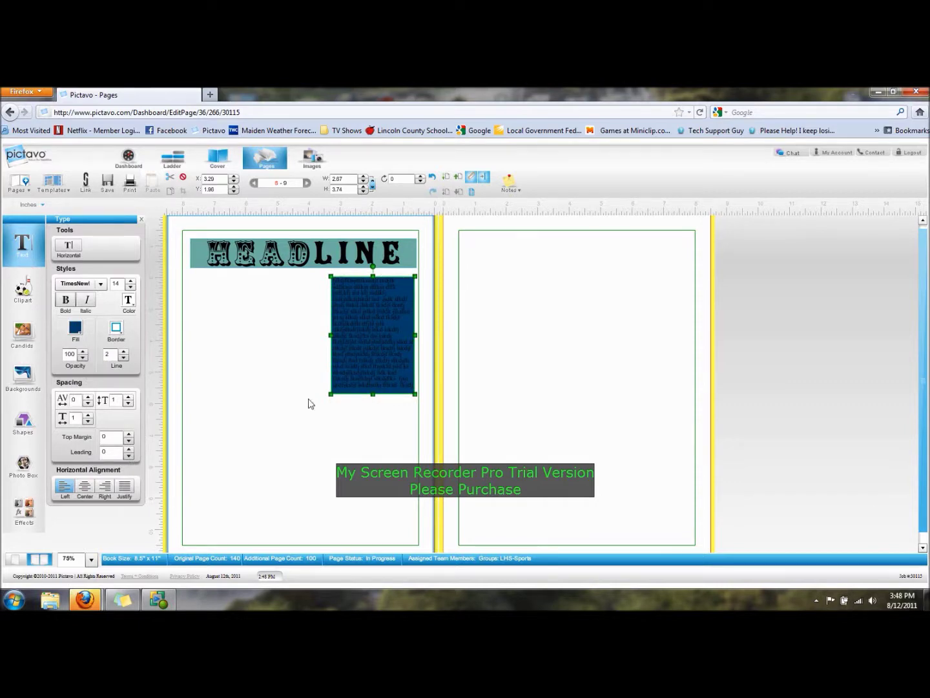
pyautogui.click(29, 427)
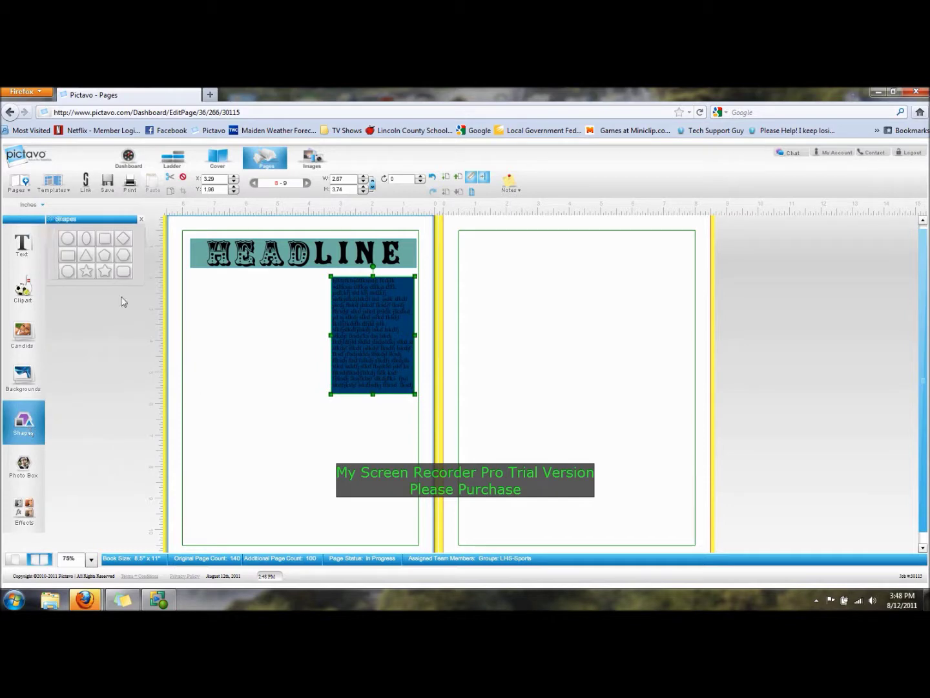
# Draw a rectangle spanning the body text box from its top-left to bottom-right corner
pyautogui.click(68, 255)
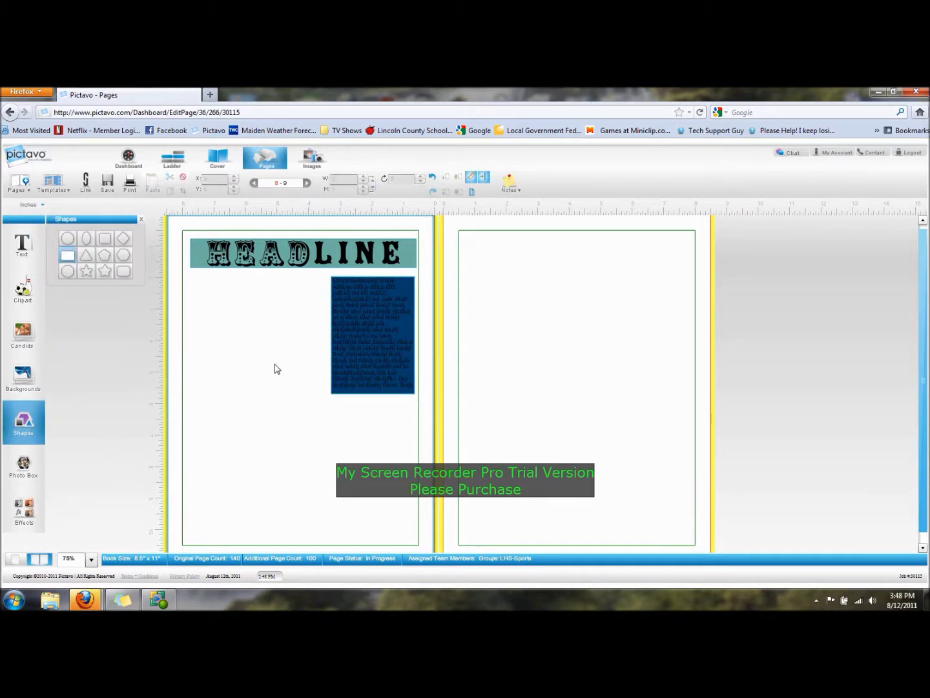
pyautogui.moveTo(326, 273); pyautogui.dragTo(417, 404)
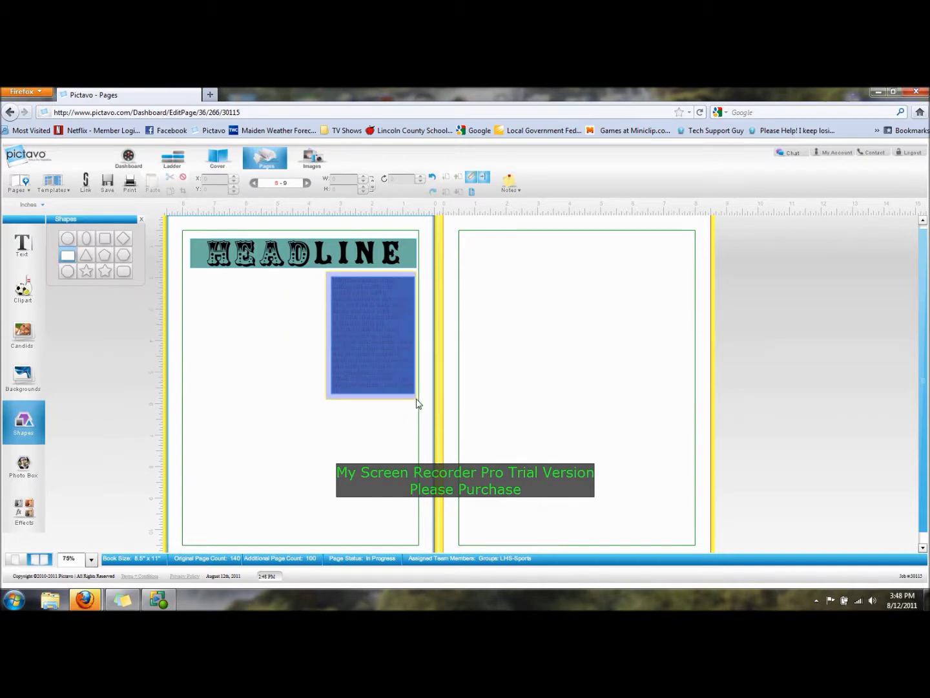
pyautogui.moveTo(417, 403); pyautogui.dragTo(418, 398)
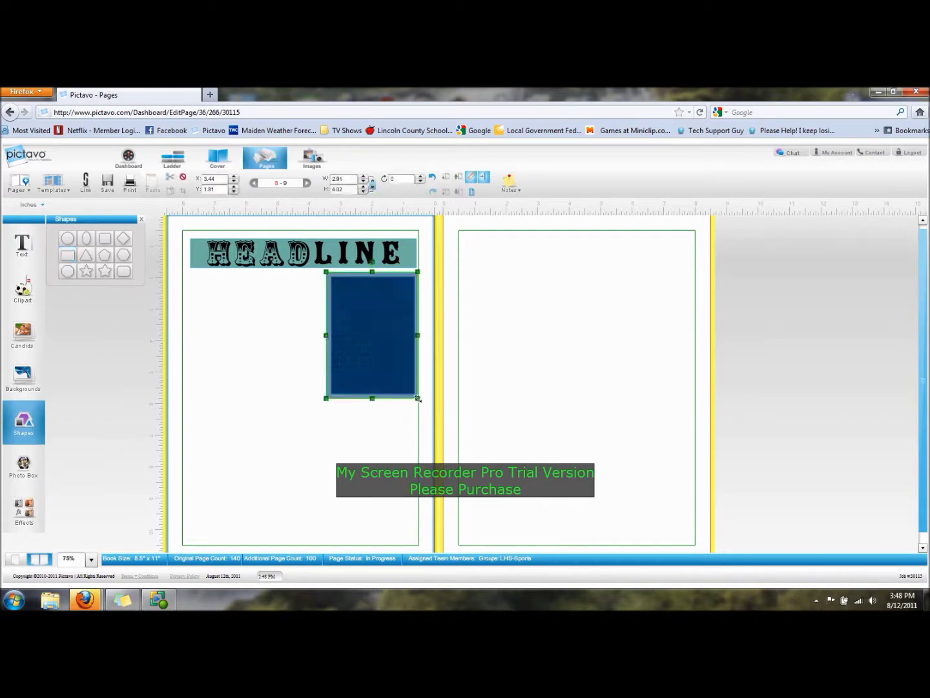
pyautogui.click(345, 440)
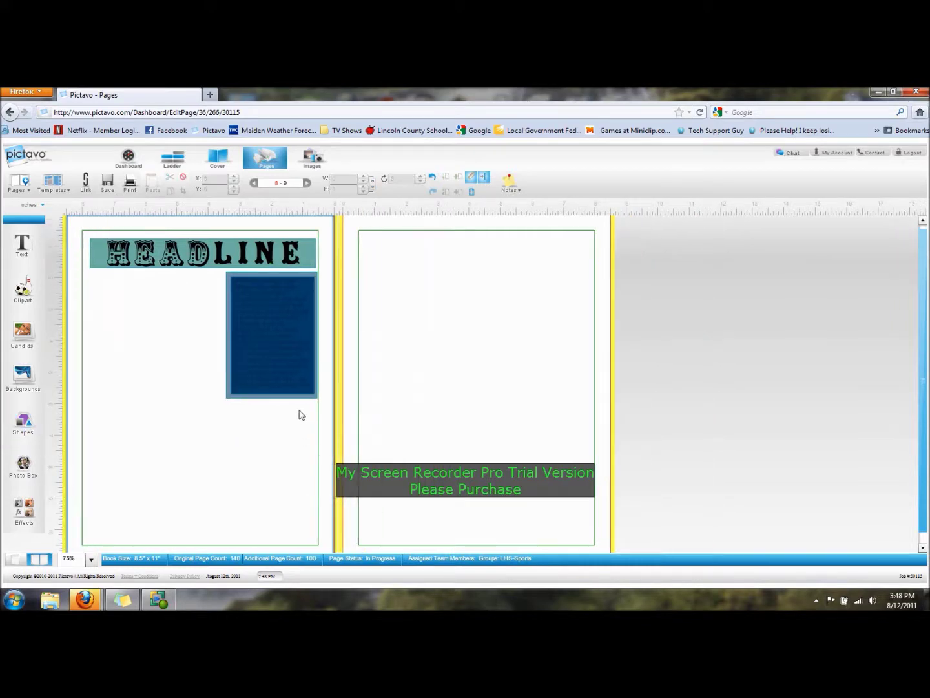
pyautogui.click(229, 398)
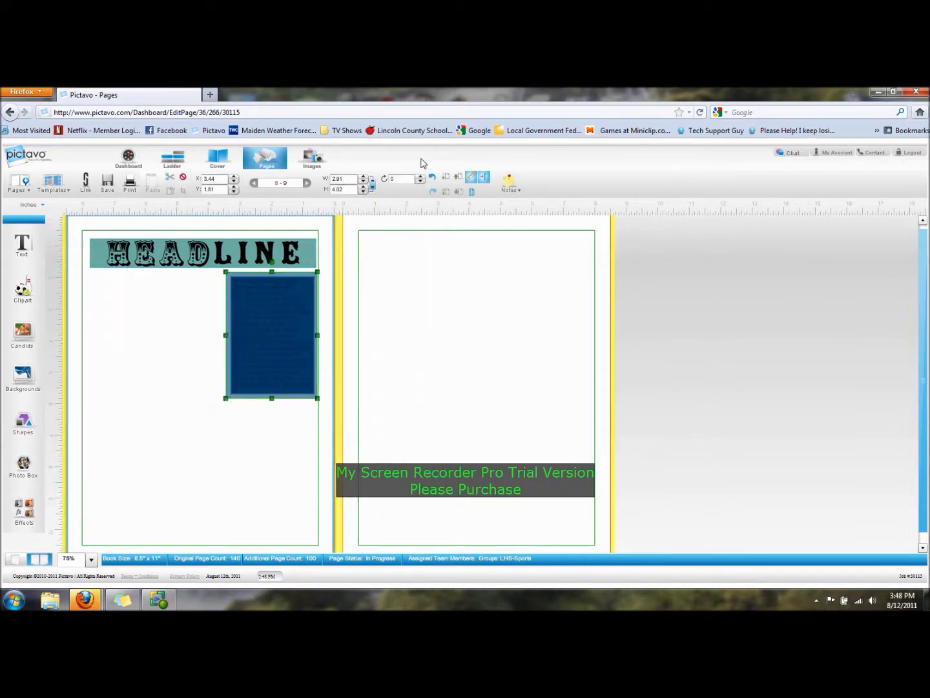